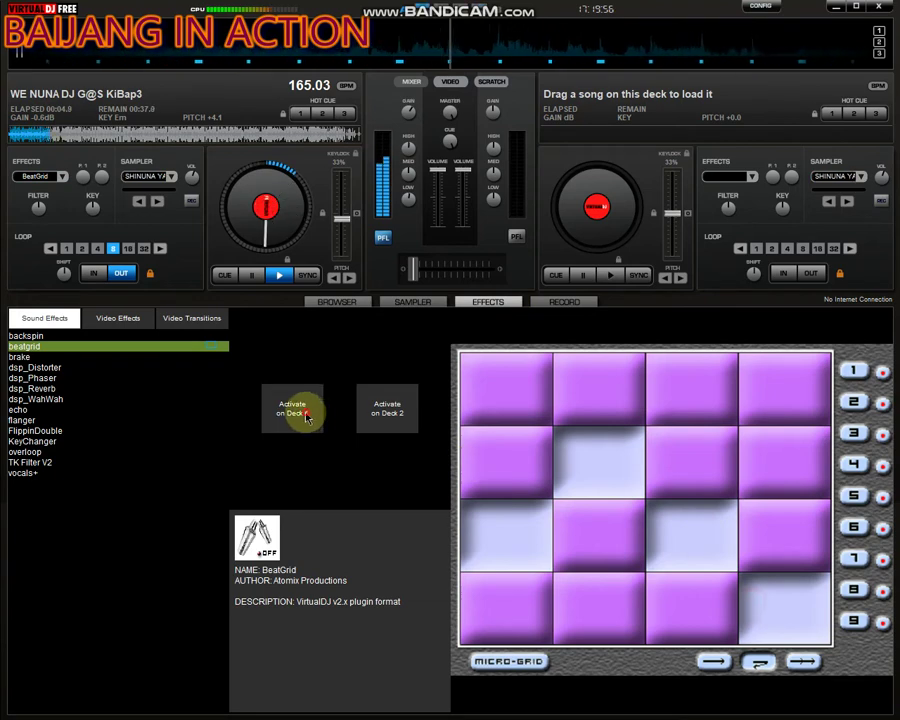
Load BeatGrid preset pattern 7 and activate the effect on Deck 1
left_click(638, 610)
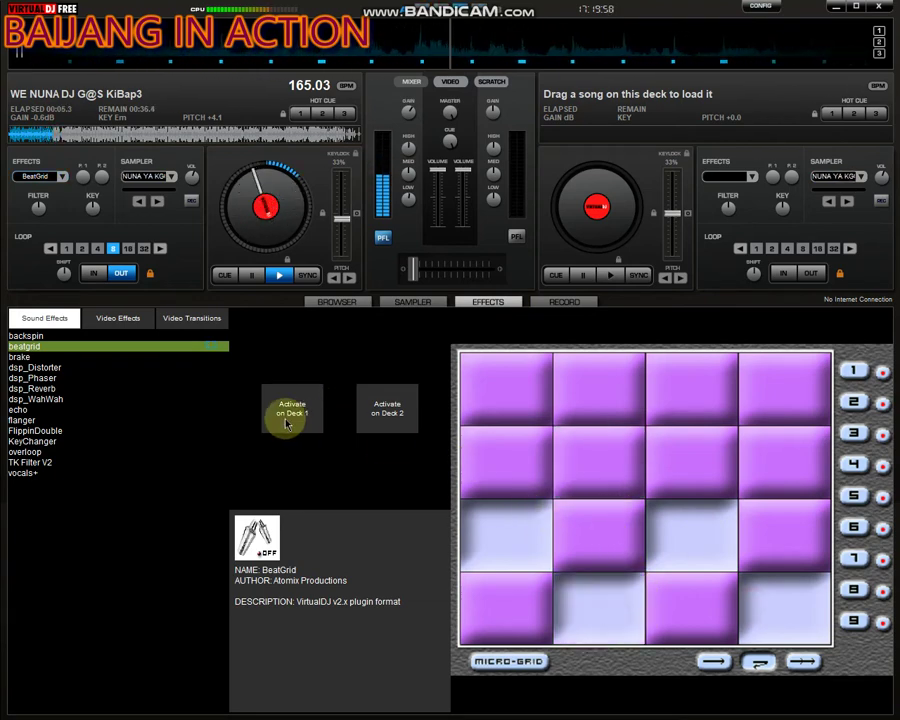
left_click(854, 560)
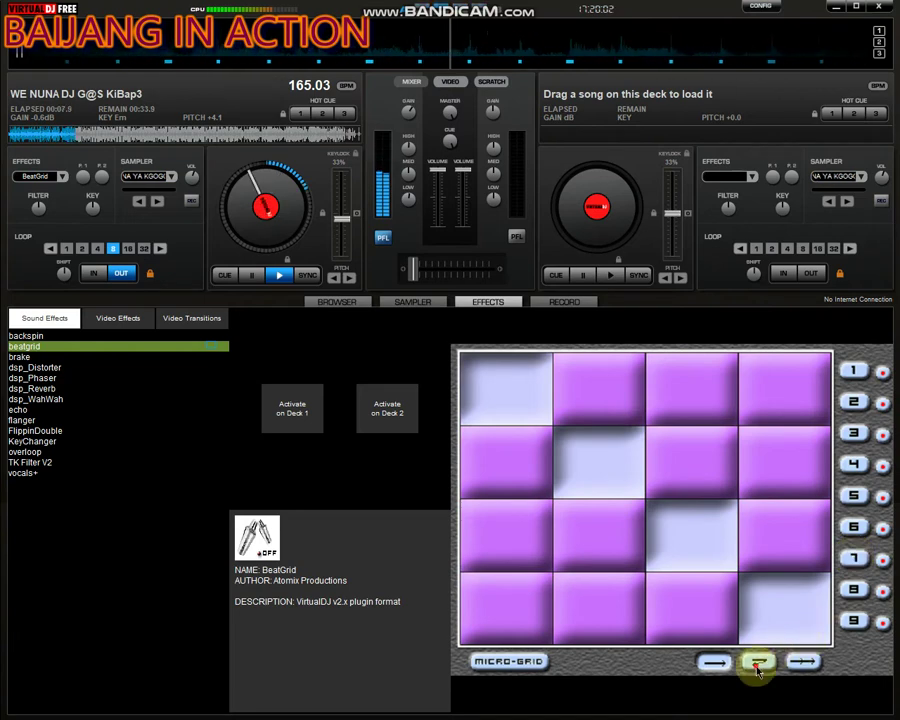
left_click(290, 408)
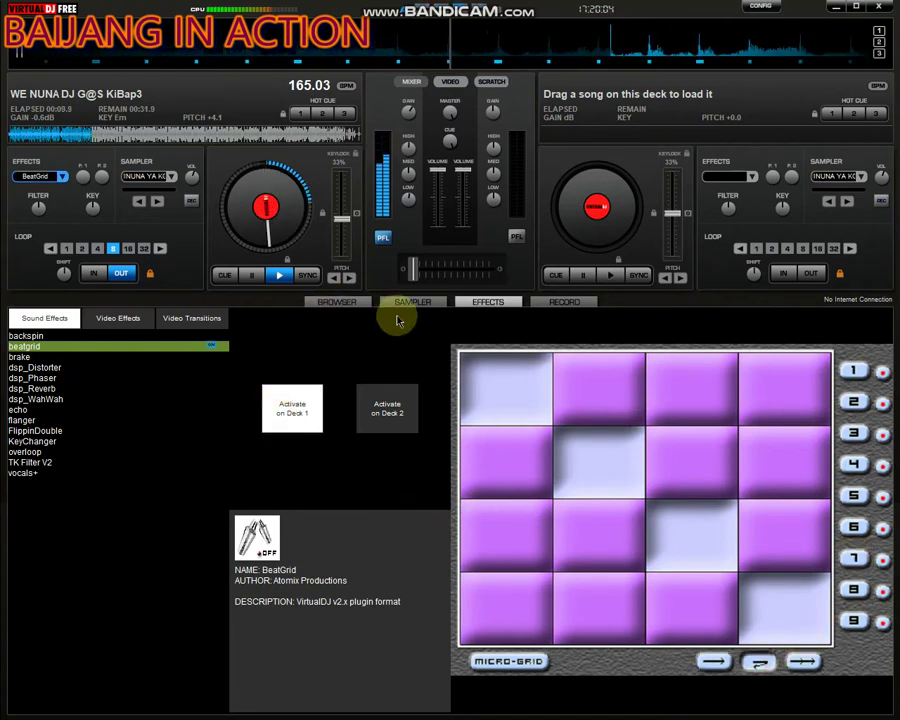
Show the sampler and start the ___KOKO MSASA, MZUKAH 2, ECHO YANGU and @ SHINUNA YA KGOGO samples
left_click(413, 302)
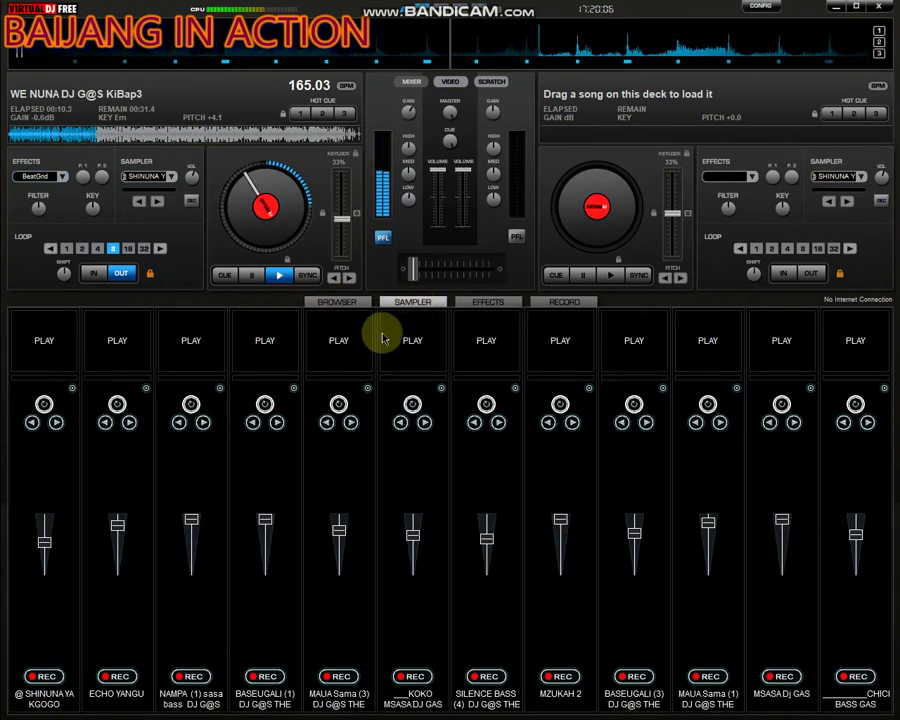
left_click(389, 327)
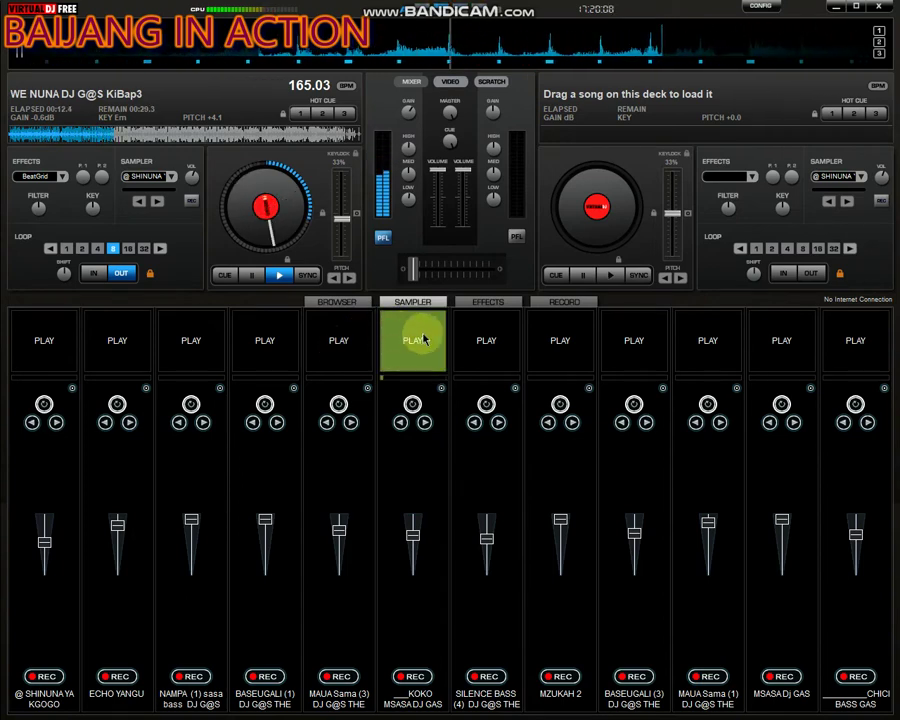
left_click(562, 341)
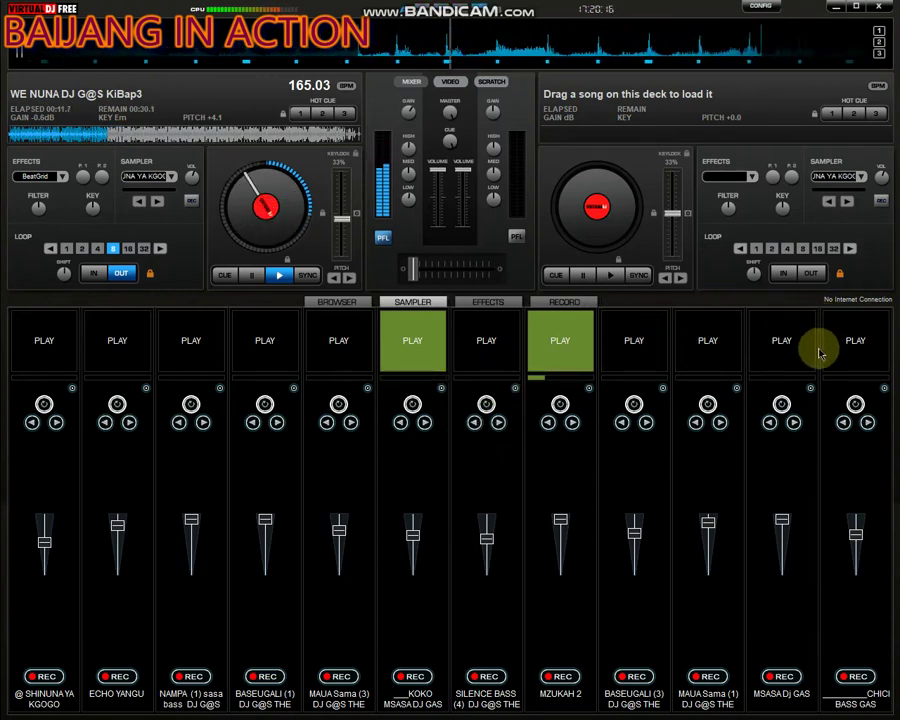
left_click(122, 338)
left_click(45, 352)
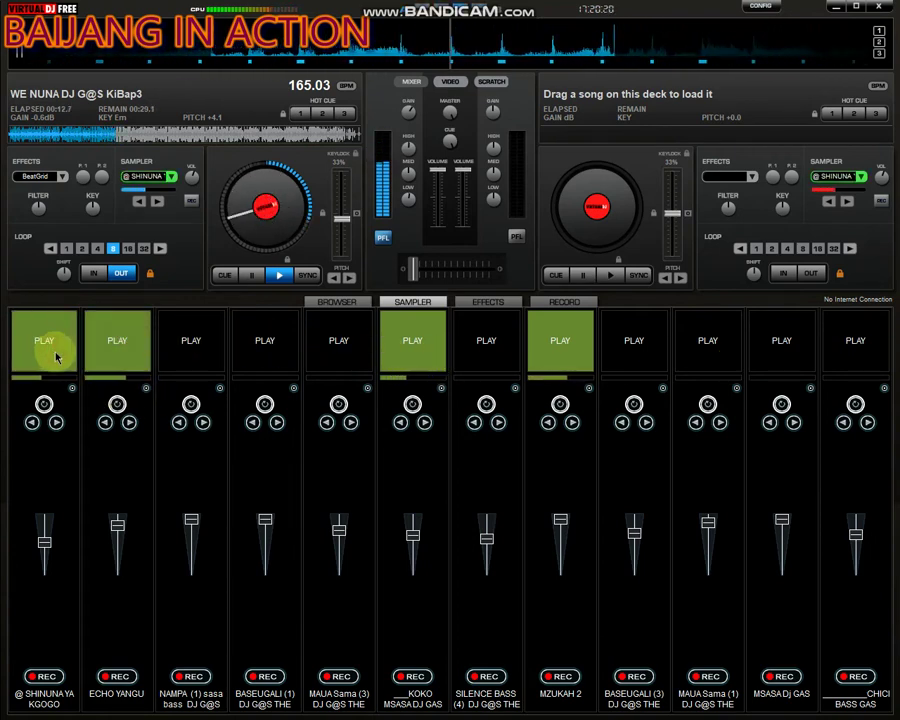
Switch the playing sample from ___KOKO MSASA through SILENCE BASS (4) to NAMPA (1)
left_click(427, 348)
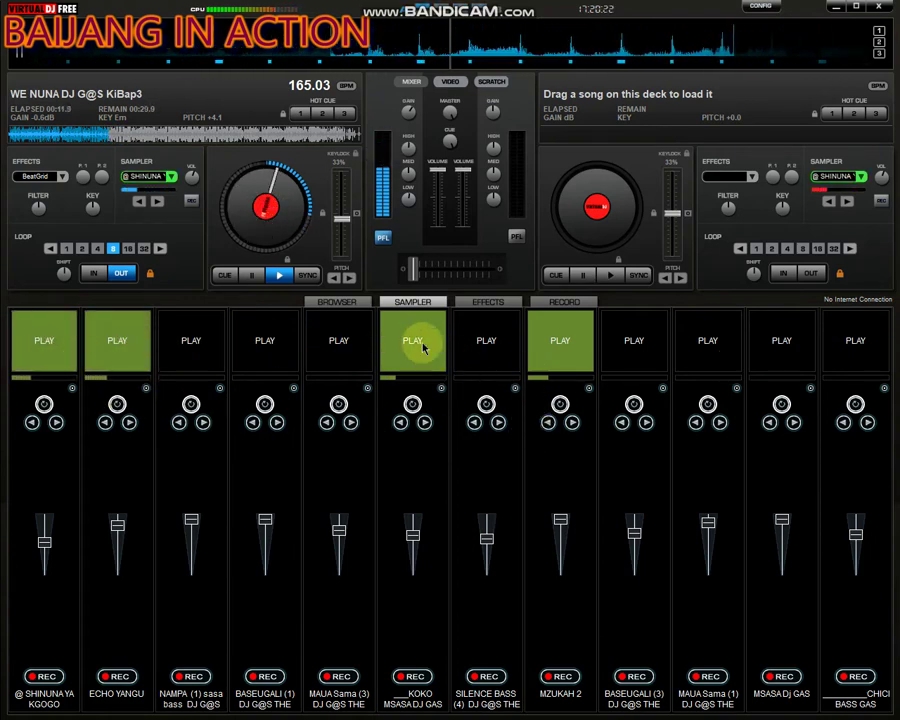
left_click(416, 343)
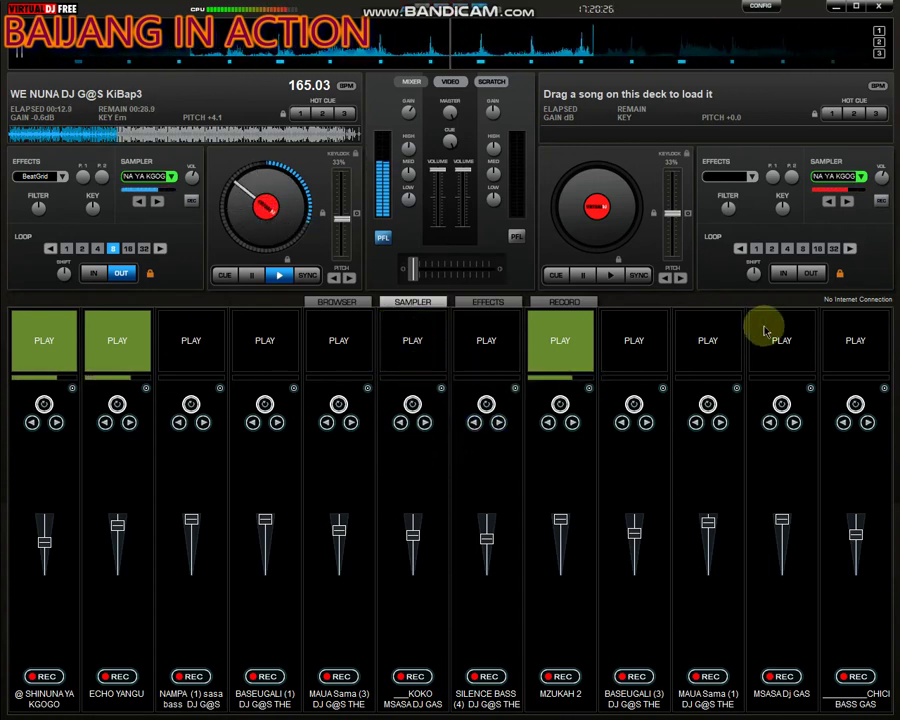
left_click(476, 343)
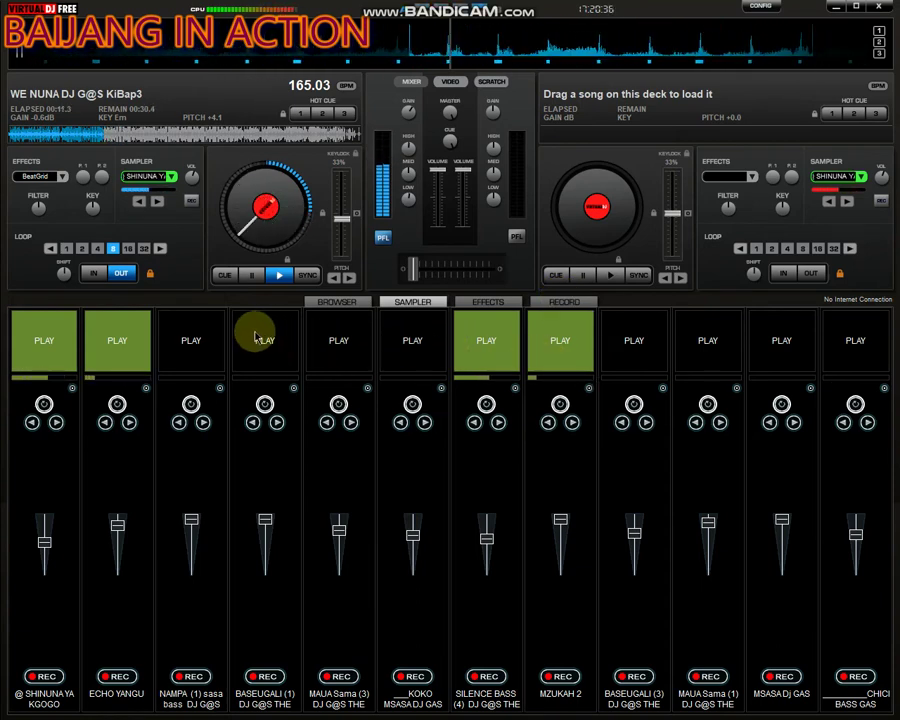
left_click(215, 338)
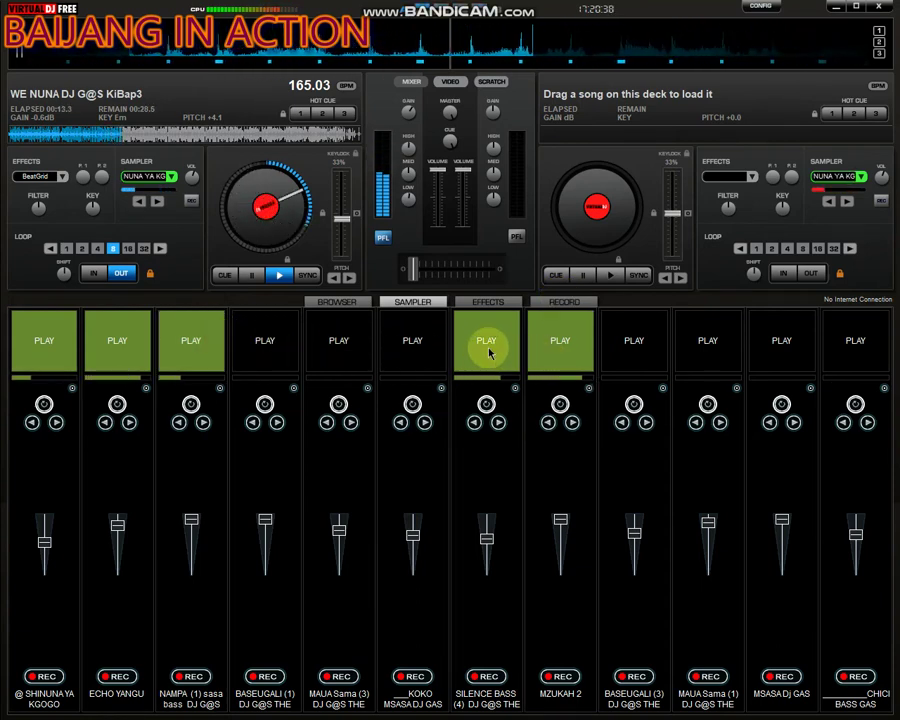
left_click(488, 350)
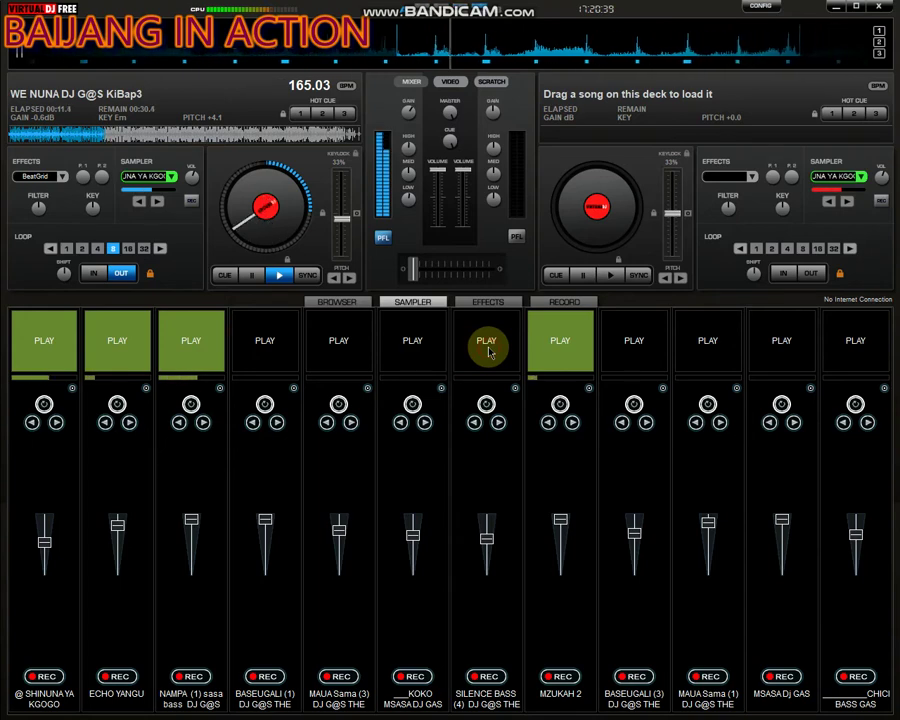
Replace the playing NAMPA (1) sample with CHICI BASS GAS, and MZUKAH 2 with ___KOKO MSASA
left_click(835, 356)
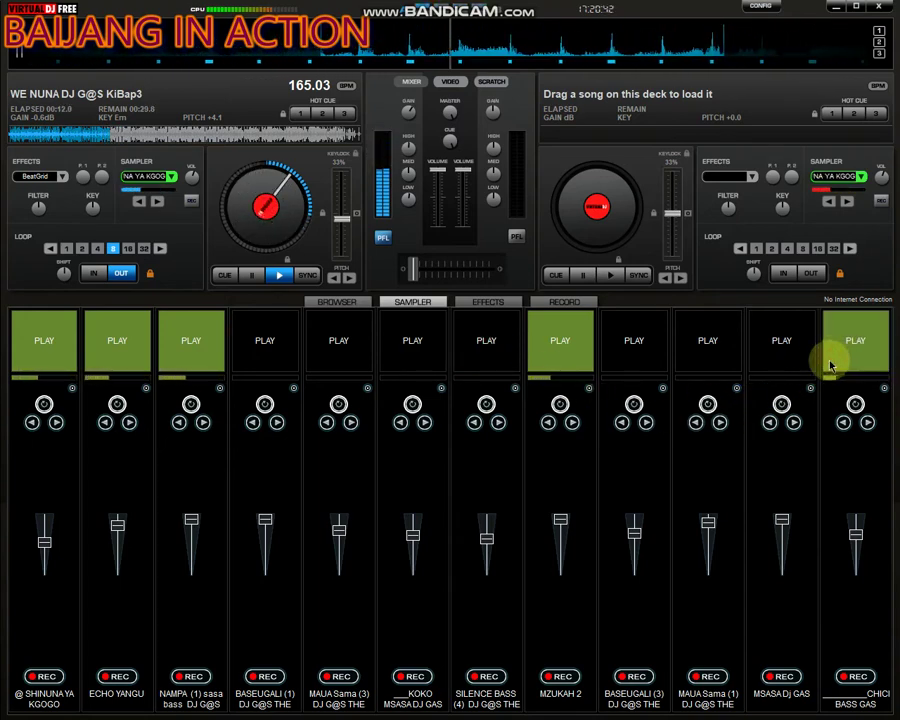
left_click(183, 343)
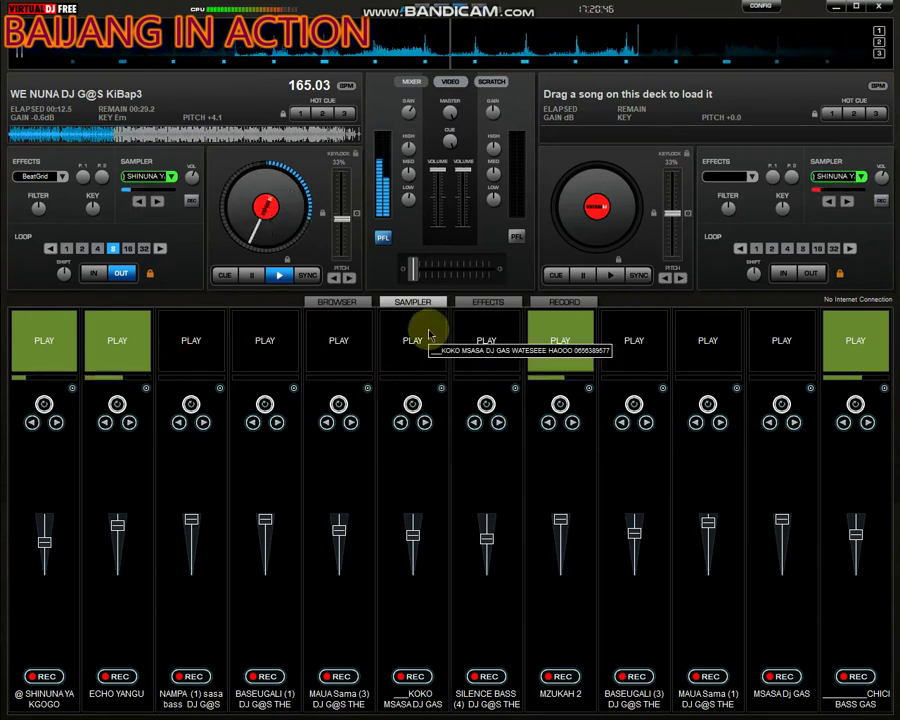
left_click(428, 334)
left_click(428, 334)
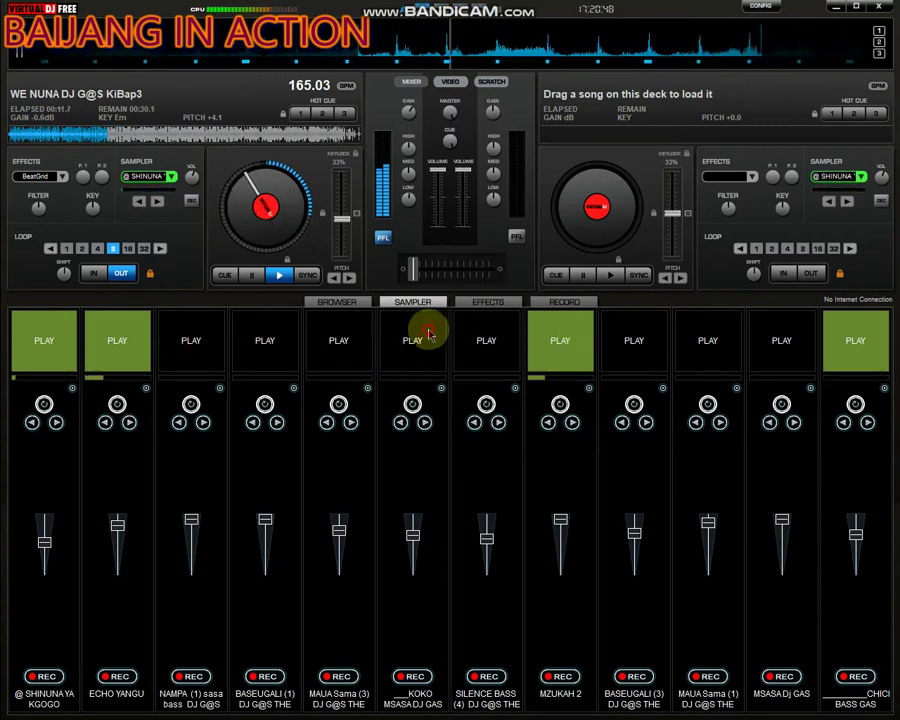
left_click(426, 336)
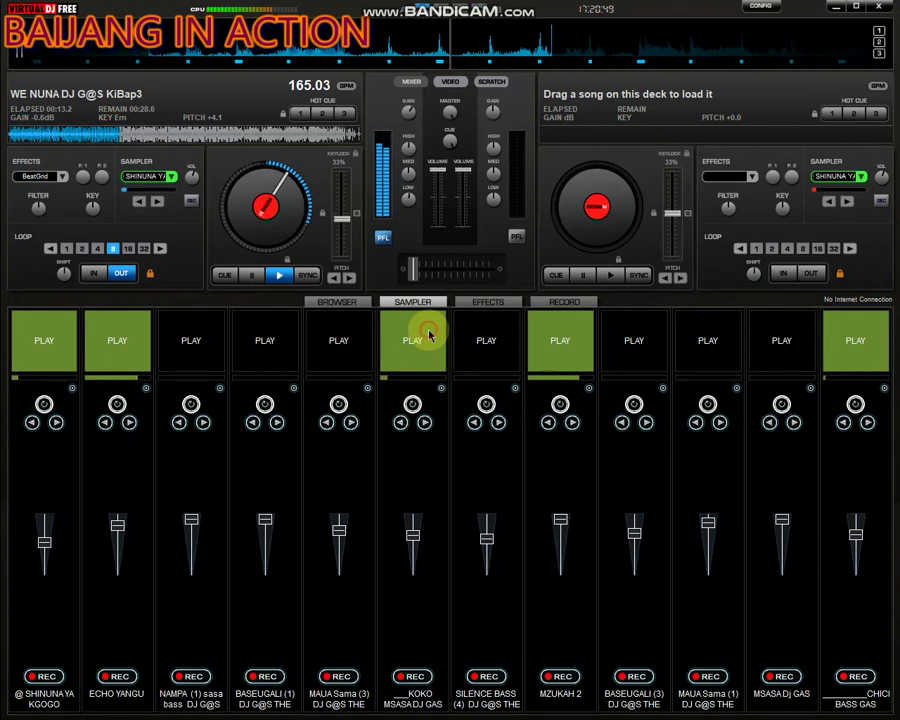
left_click(566, 333)
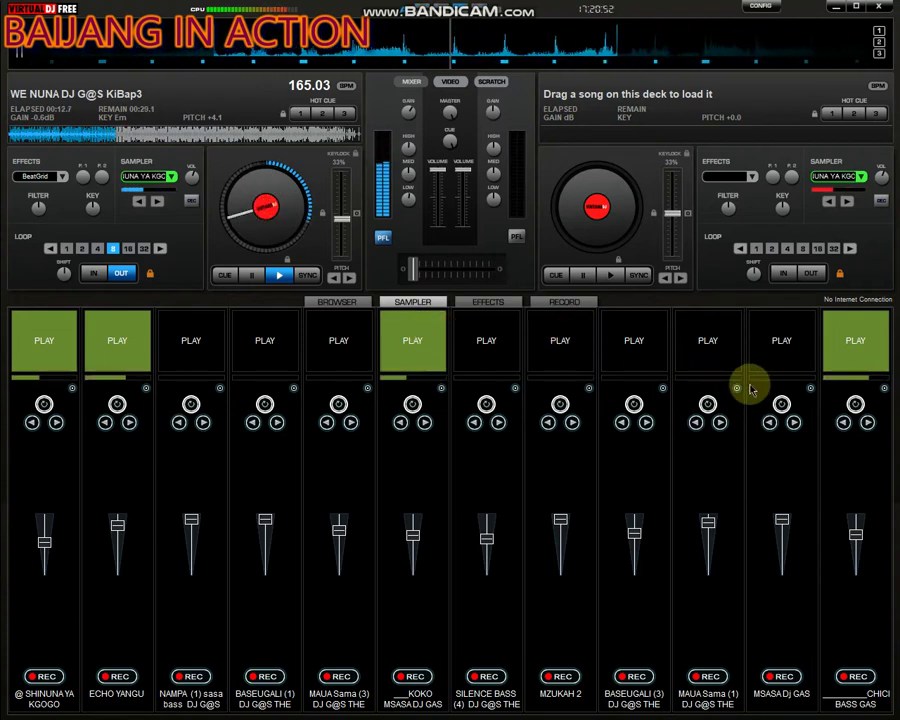
Replace CHICI BASS GAS with MSASA Dj GAS, and switch from a short play of MAUA Sama (1) to BASEUGALI (3)
left_click(781, 341)
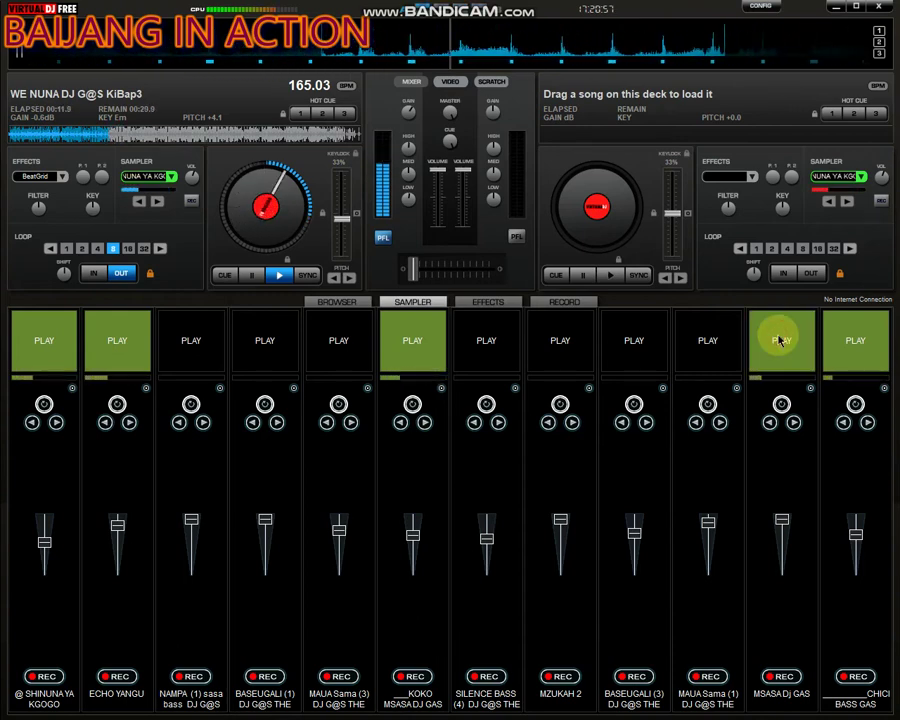
left_click(857, 342)
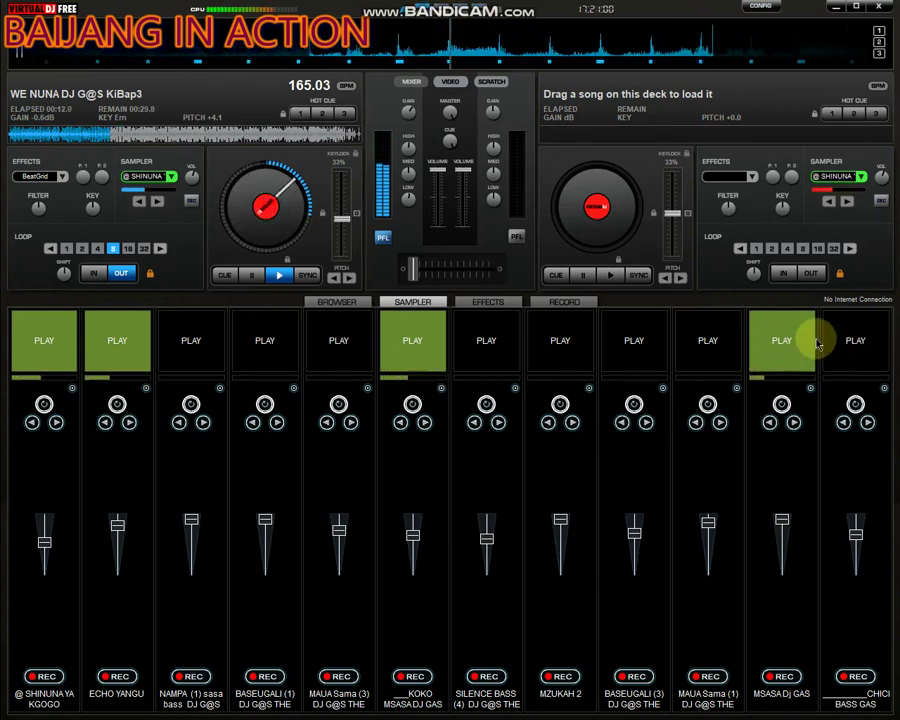
left_click(703, 345)
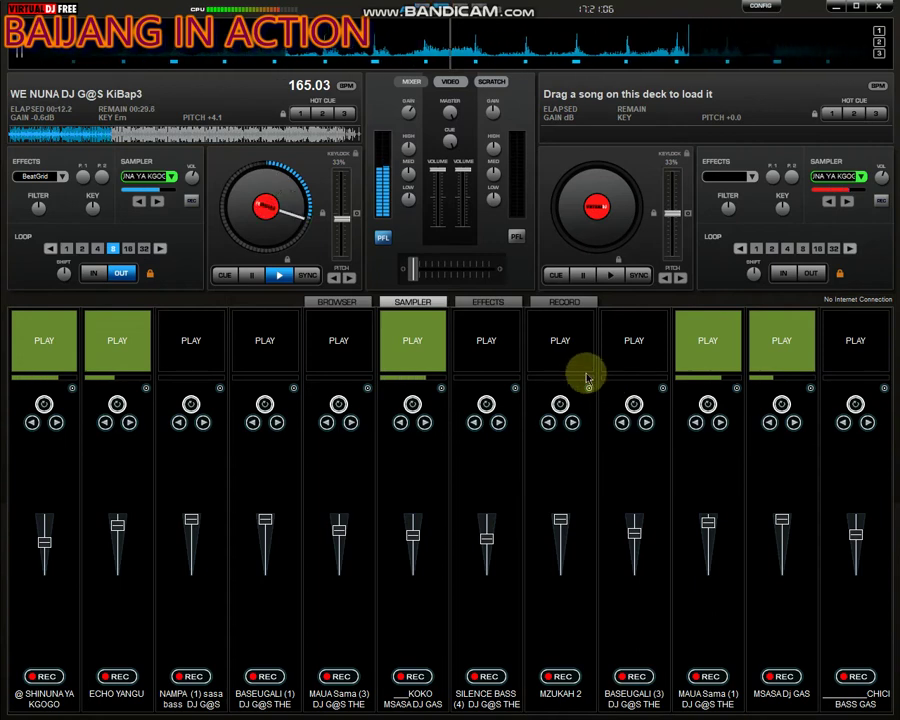
left_click(648, 342)
left_click(699, 337)
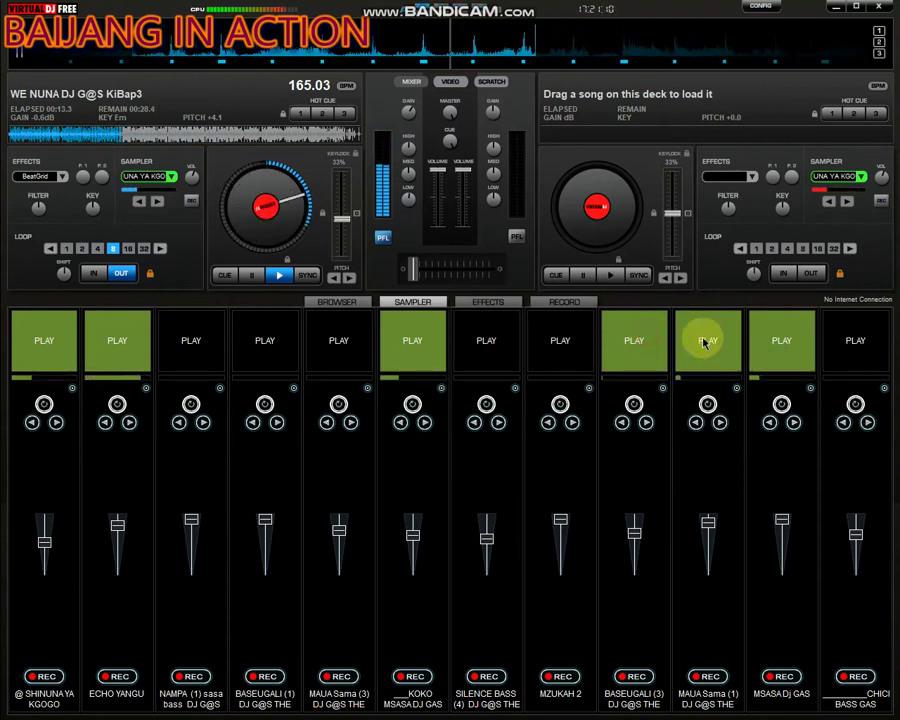
Stop the ___KOKO MSASA sample and replace BASEUGALI (3) with BASEUGALI (1)
left_click(428, 358)
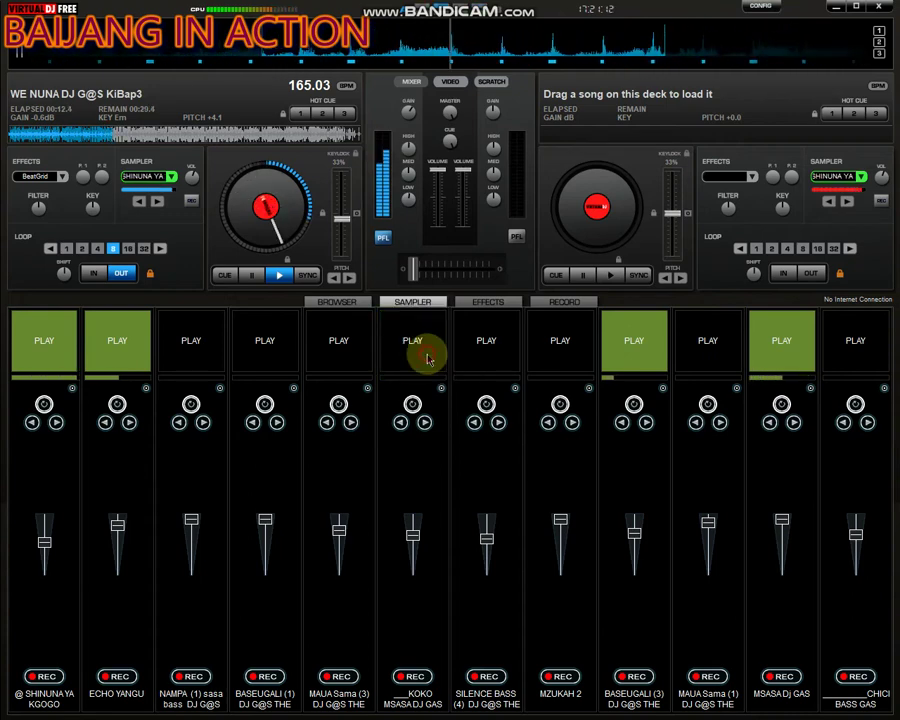
left_click(280, 348)
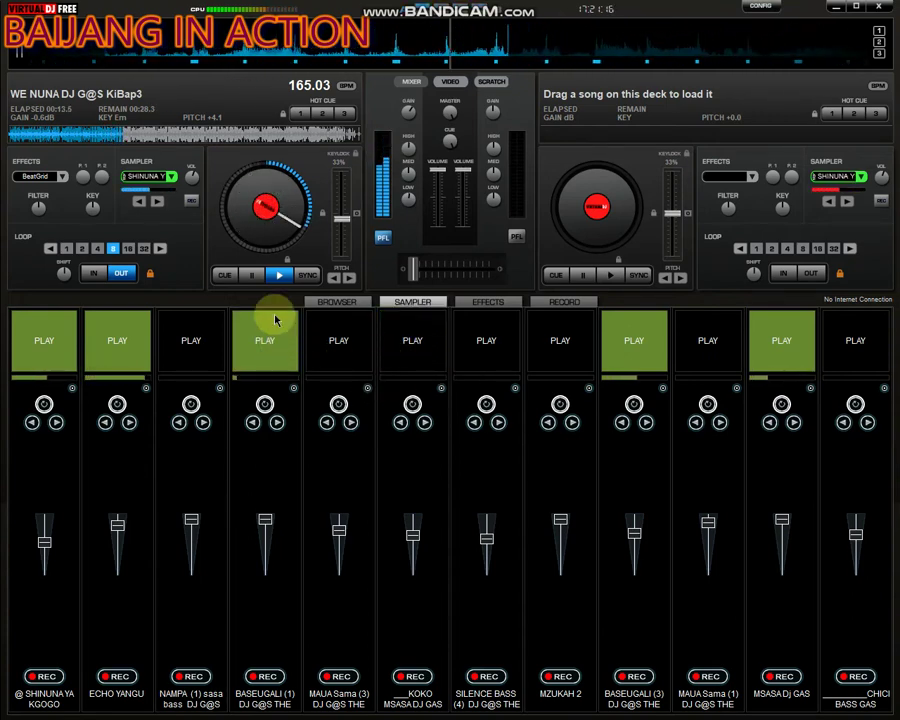
left_click(634, 340)
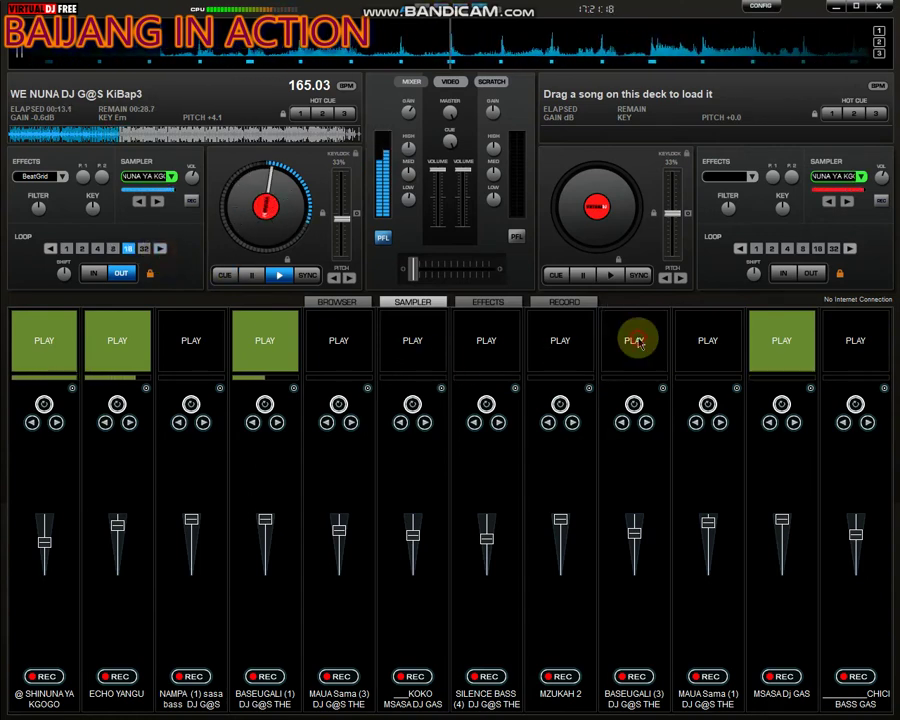
Switch the playing sample from BASEUGALI (1) through MAUA Sama (3) to MZUKAH 2
left_click(335, 346)
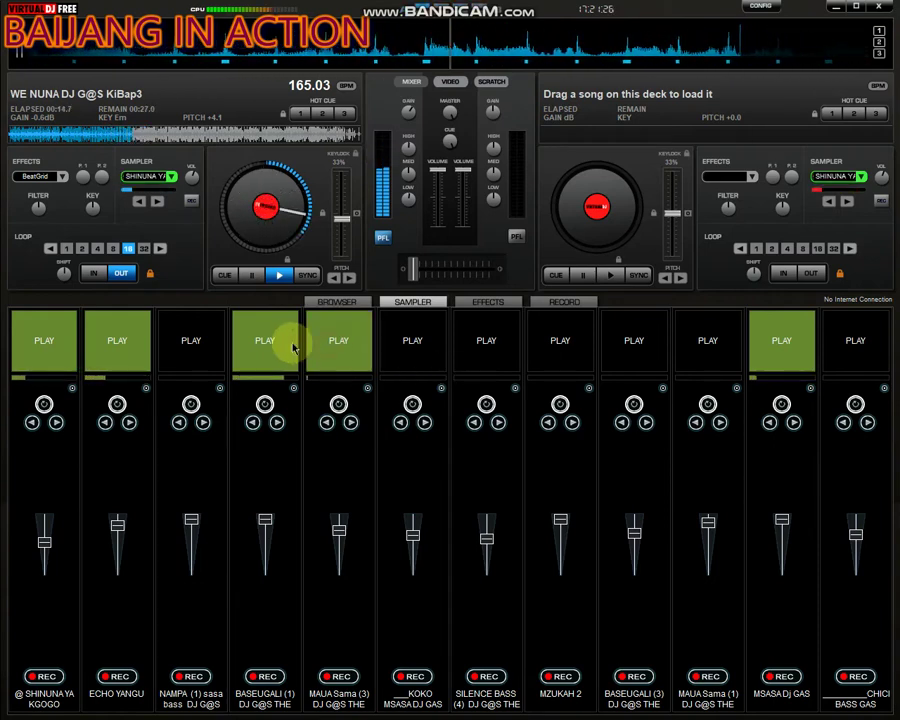
left_click(262, 344)
left_click(540, 344)
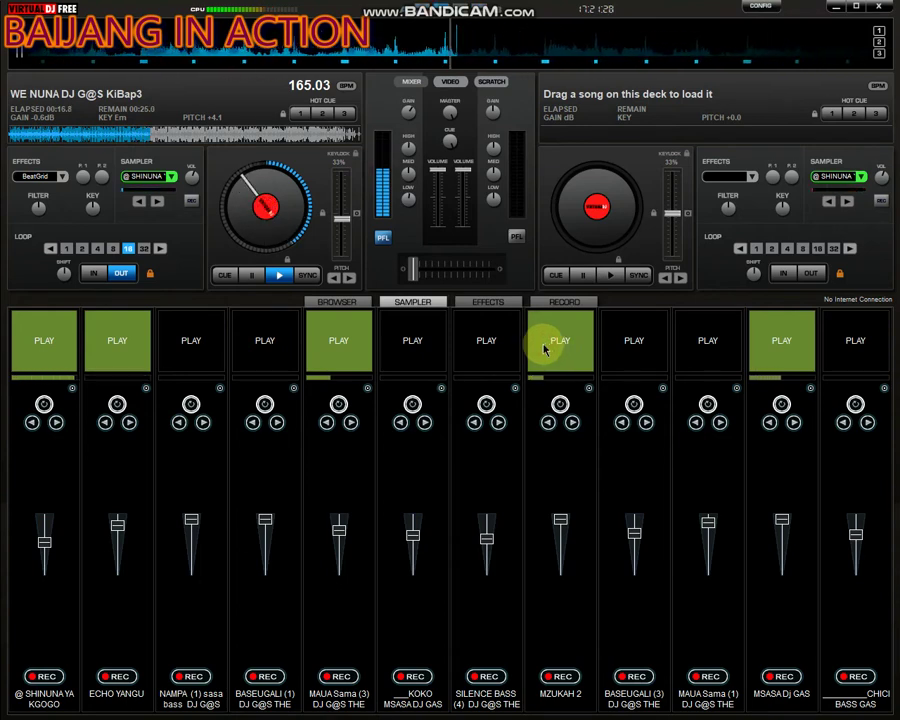
left_click(355, 344)
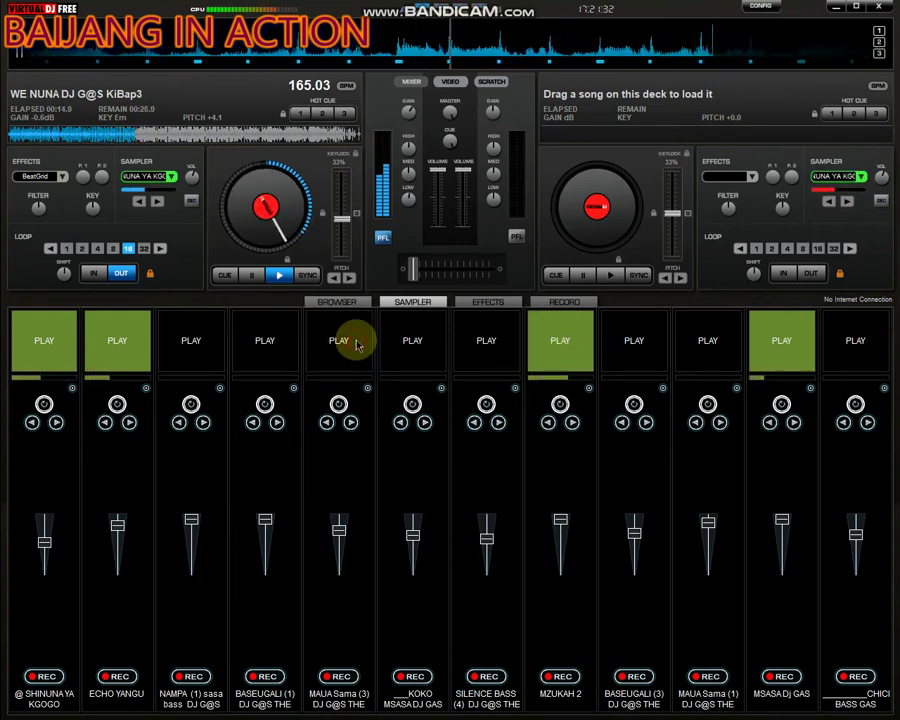
Play the ___KOKO MSASA sample again and switch from it to SILENCE BASS (4)
left_click(408, 348)
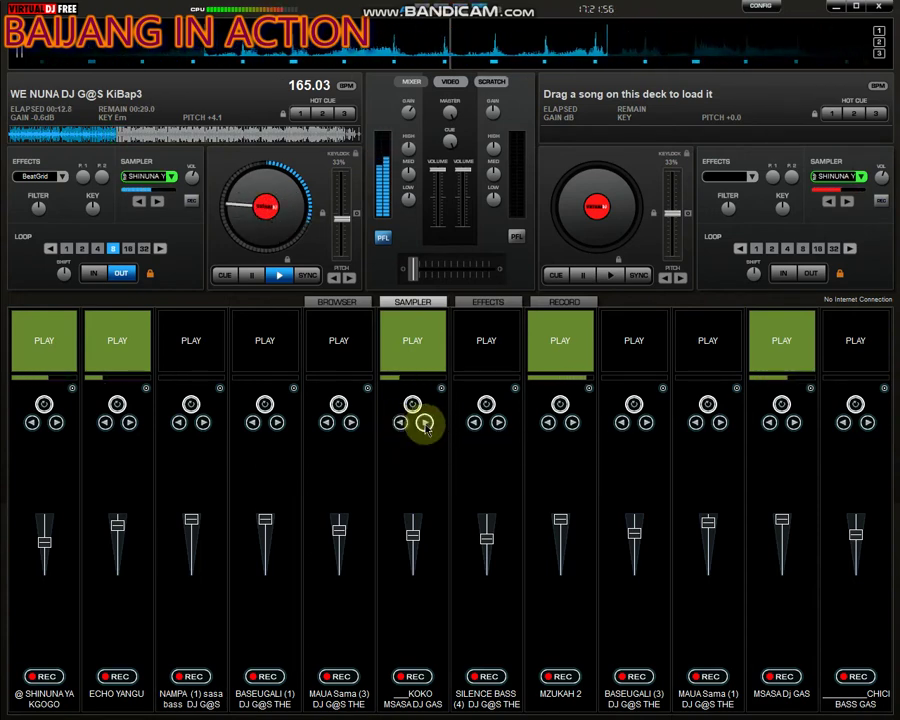
left_click(478, 342)
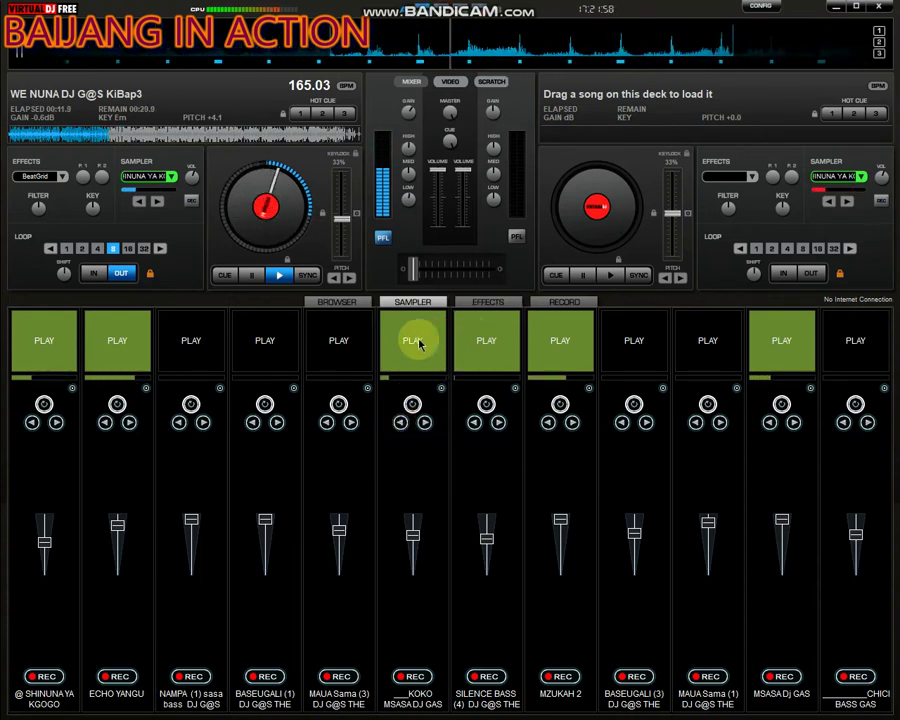
left_click(420, 342)
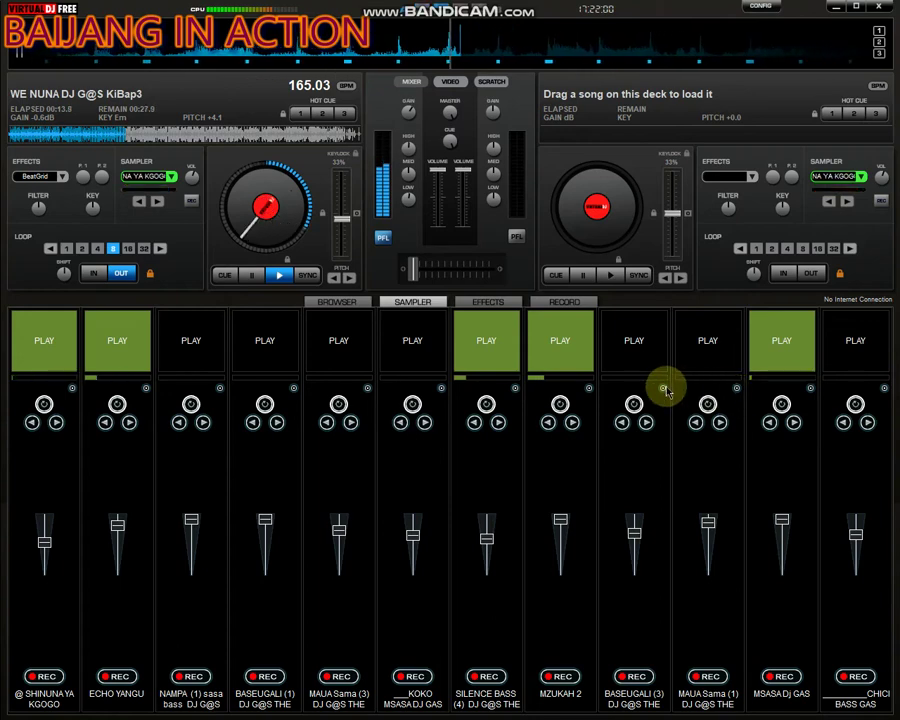
Trigger BASEUGALI (3) briefly, and replace the playing SILENCE BASS (4) sample with MAUA Sama (3)
left_click(617, 361)
left_click(622, 358)
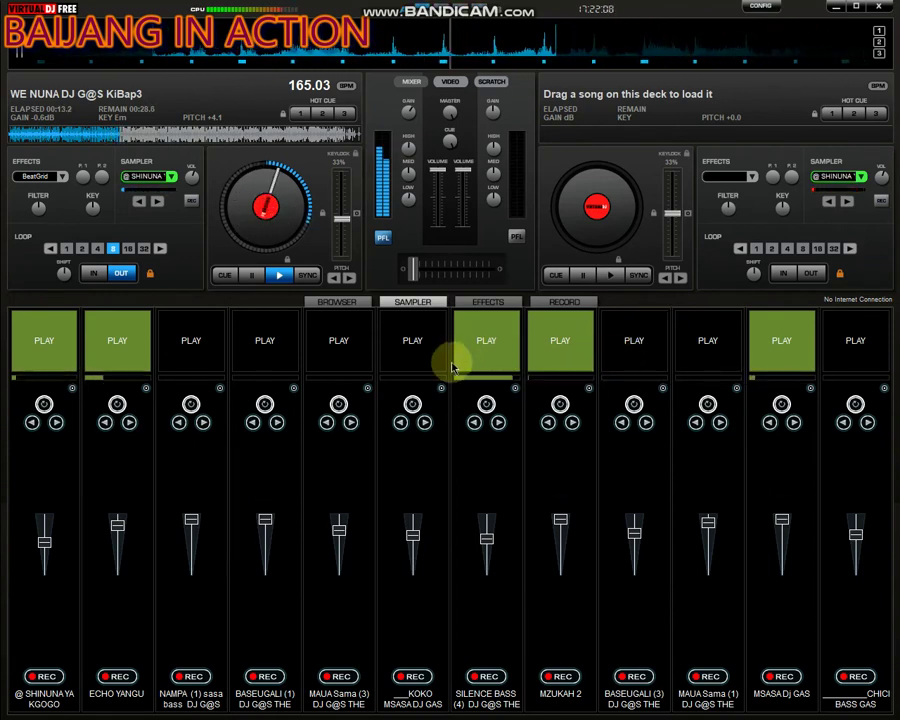
left_click(337, 346)
left_click(480, 341)
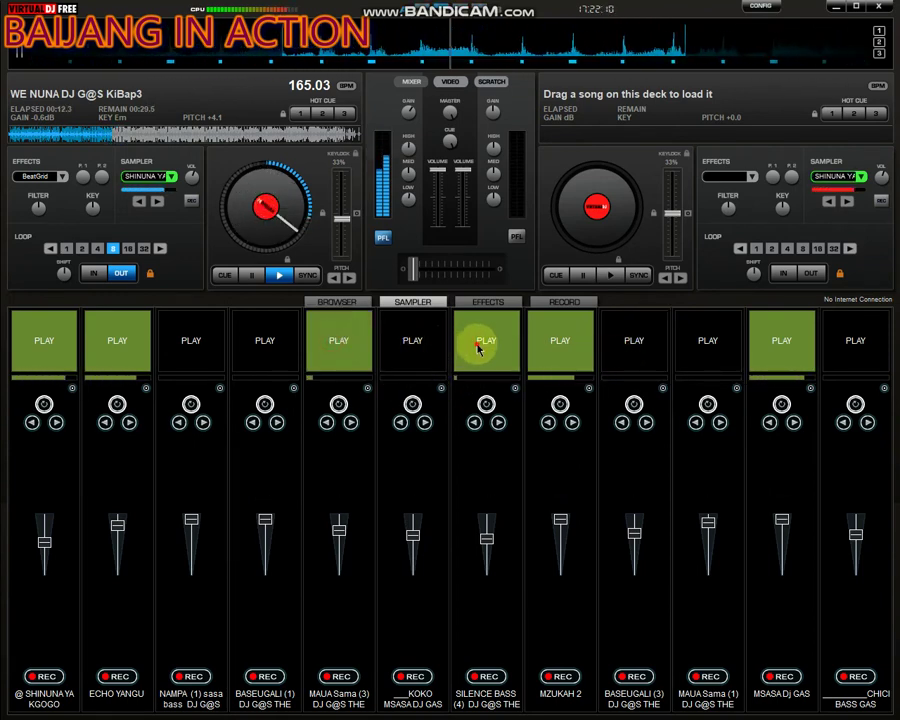
Load the 1-70 FINAL BASS K2 GAS sample file into the slot holding BASEUGALI (3)
left_click(662, 390)
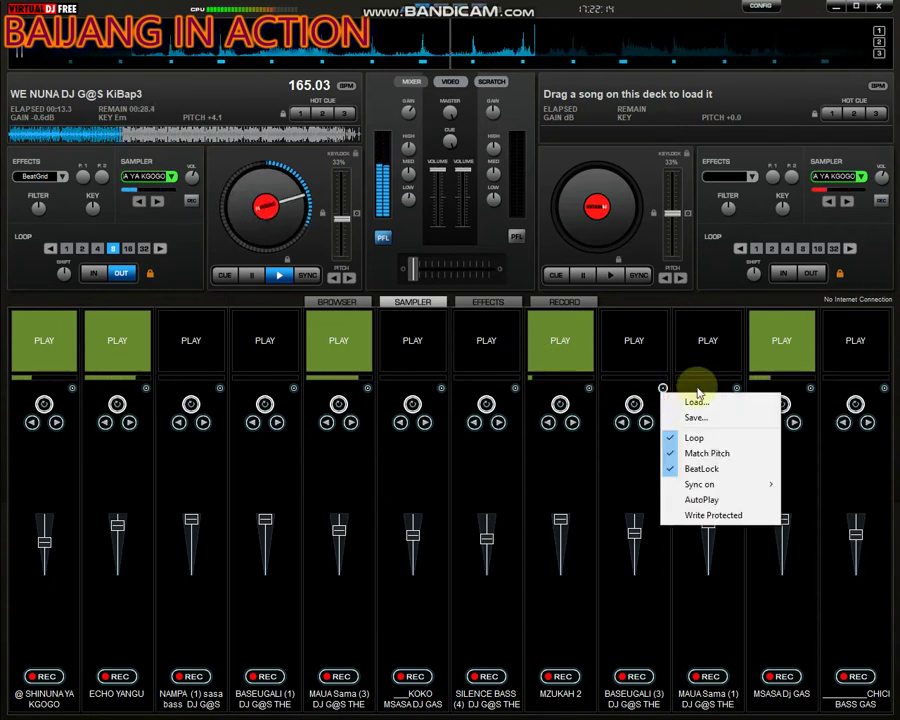
left_click(696, 402)
scroll(226, 172, "down", 3)
scroll(226, 172, "down", 15)
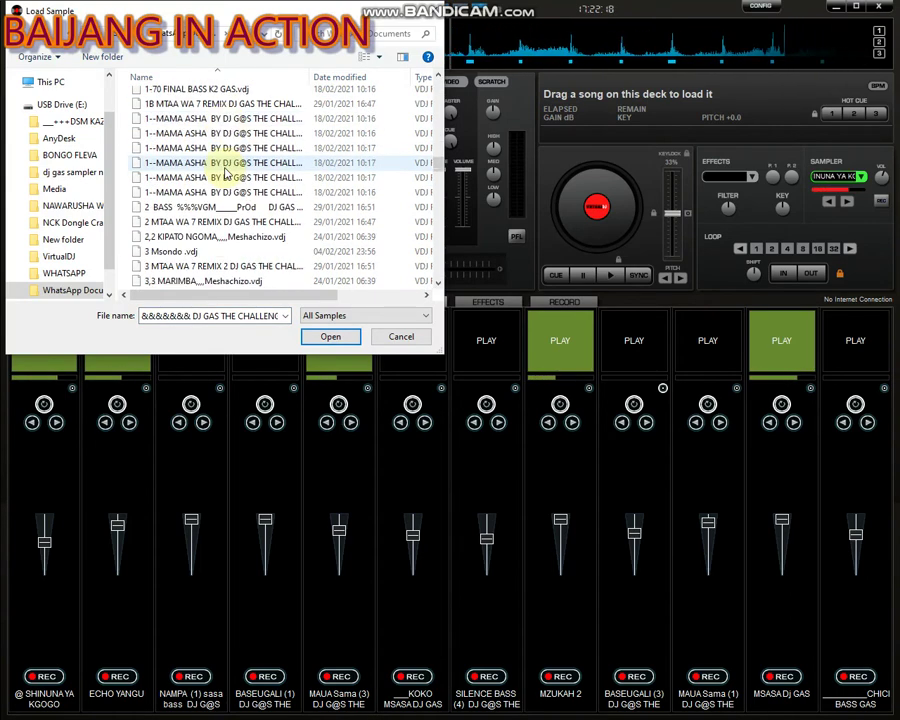
scroll(226, 172, "down", 8)
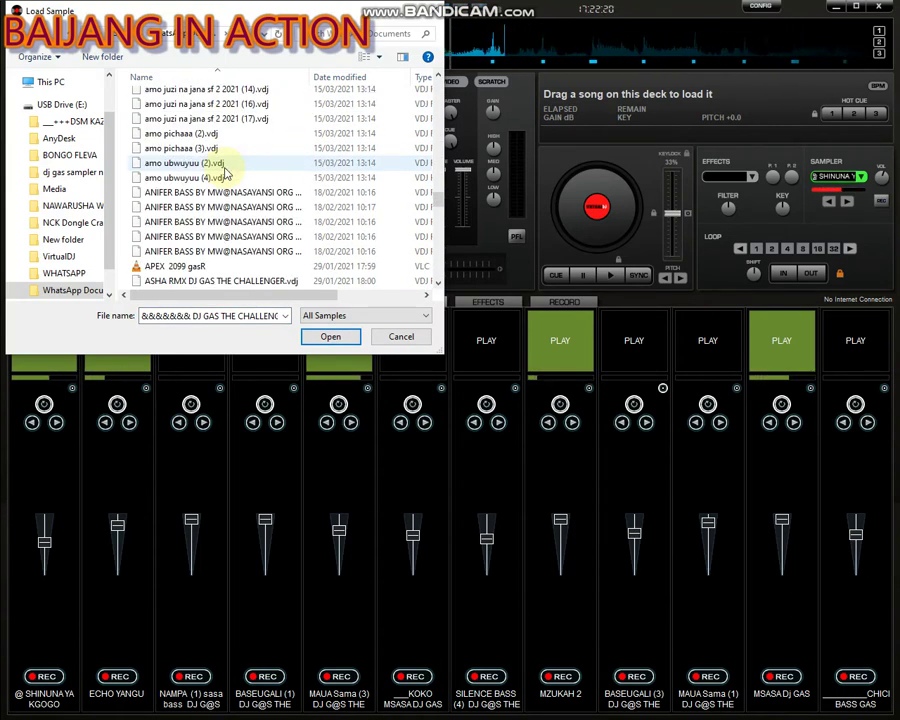
scroll(226, 172, "down", 10)
scroll(226, 172, "down", 4)
scroll(226, 172, "up", 20)
scroll(226, 172, "up", 10)
scroll(226, 172, "down", 3)
scroll(226, 172, "down", 12)
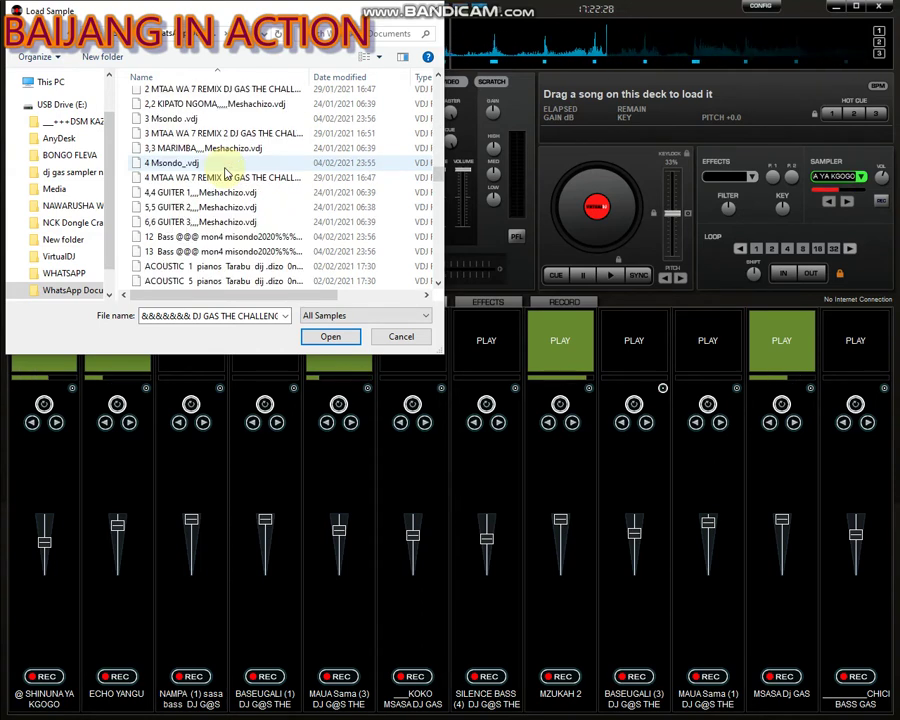
scroll(226, 172, "up", 4)
double_click(185, 122)
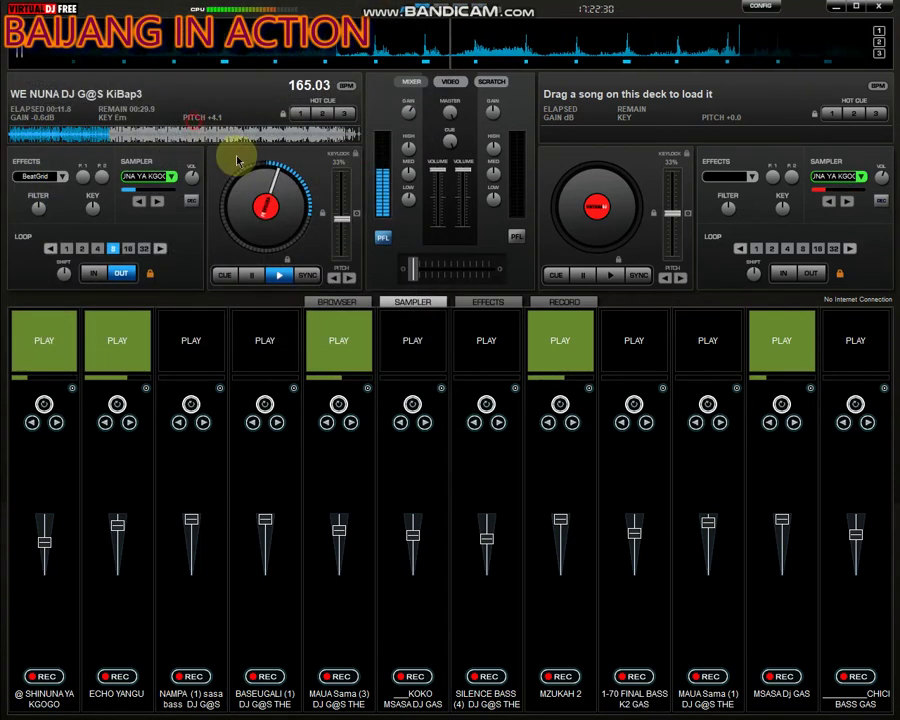
Play 1-70 FINAL BASS K2 GAS in place of MAUA Sama (3) and raise its volume to the maximum
left_click(645, 355)
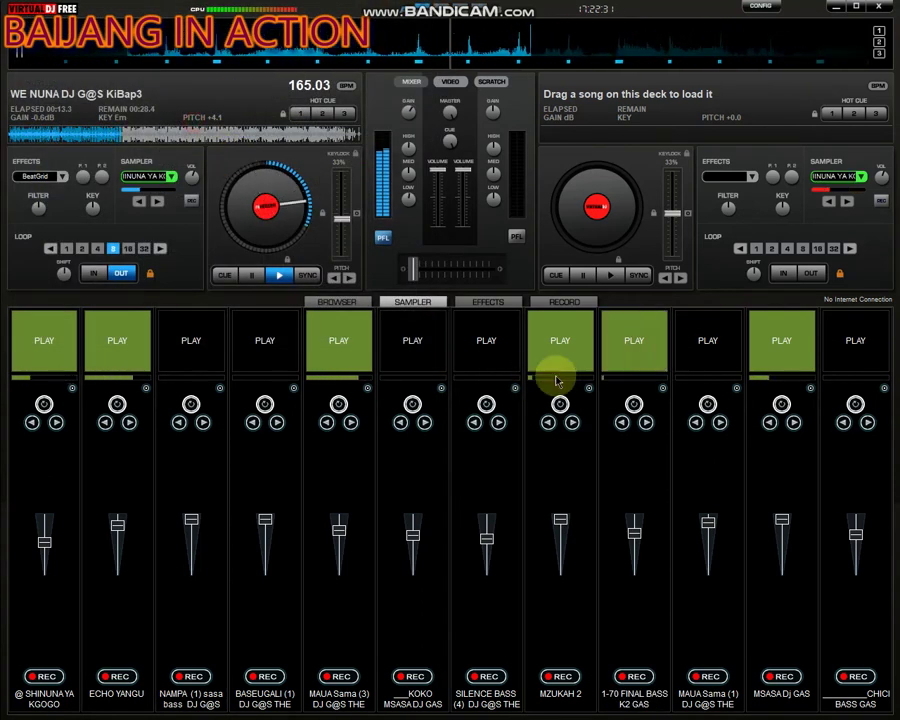
left_click(336, 336)
left_click_drag(634, 533, 636, 521)
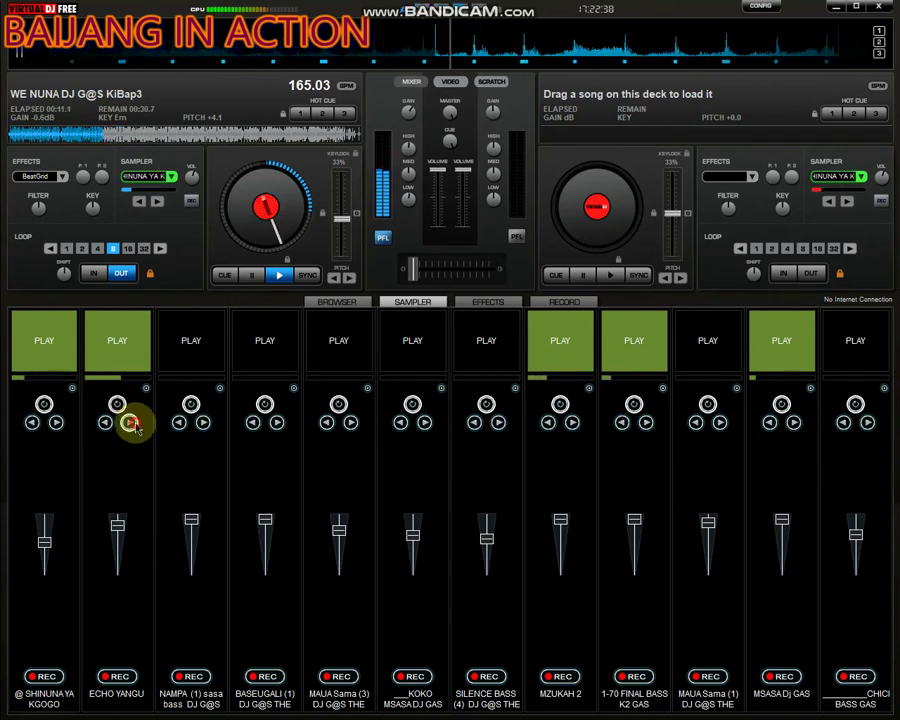
Play NAMPA (1) sasa bass and stop the 1-70 FINAL BASS K2 GAS sample
left_click(192, 341)
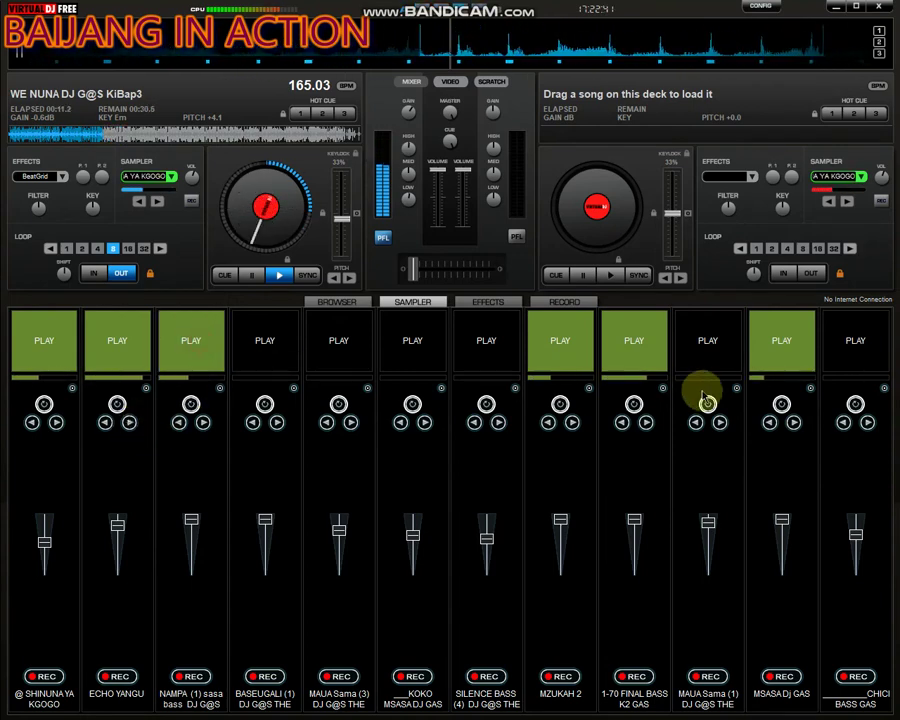
left_click(628, 337)
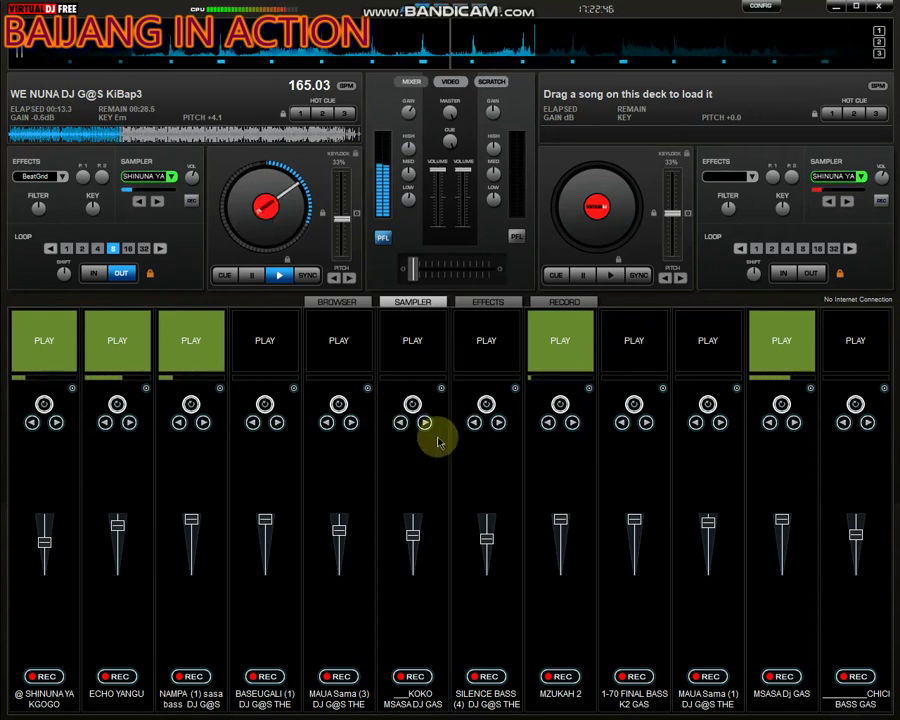
Load the HONEY ANIFER BASS GAS sample file into the slot holding ___KOKO MSASA
left_click(441, 389)
left_click(466, 399)
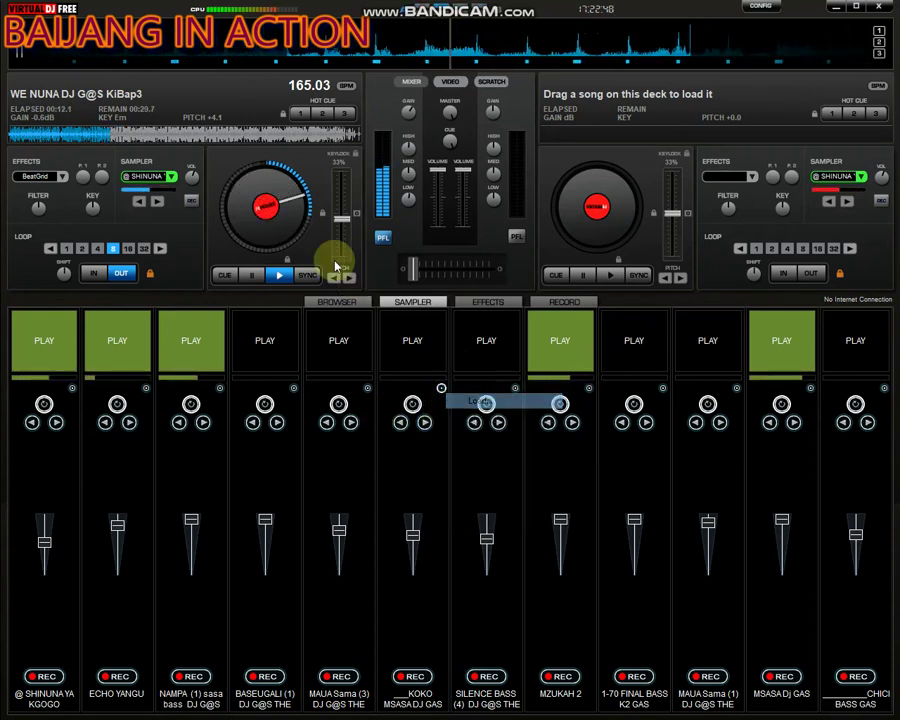
left_click(251, 209)
scroll(251, 209, "down", 12)
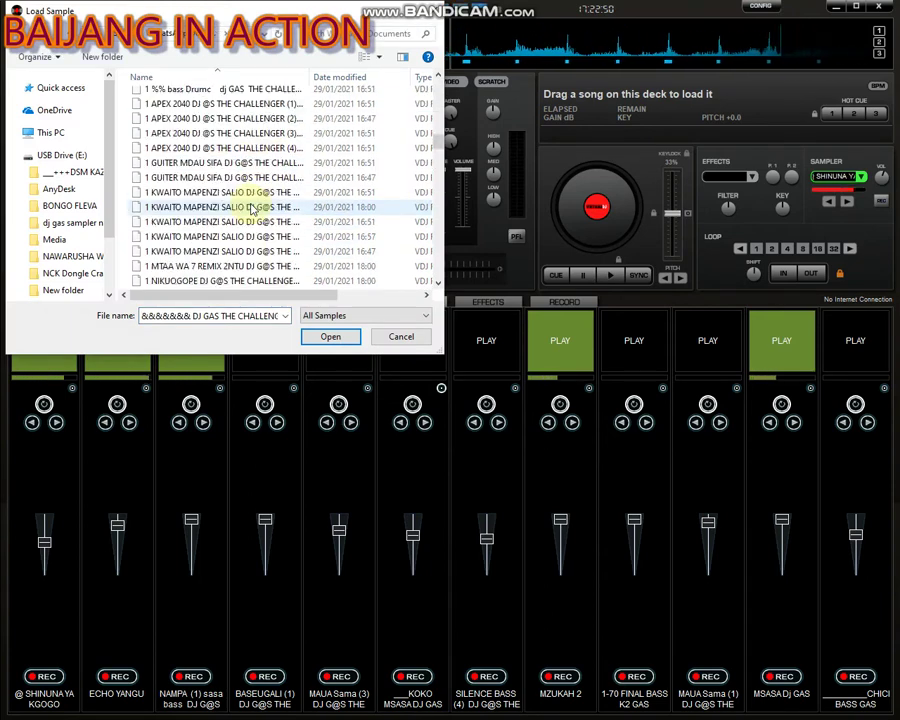
scroll(251, 209, "down", 4)
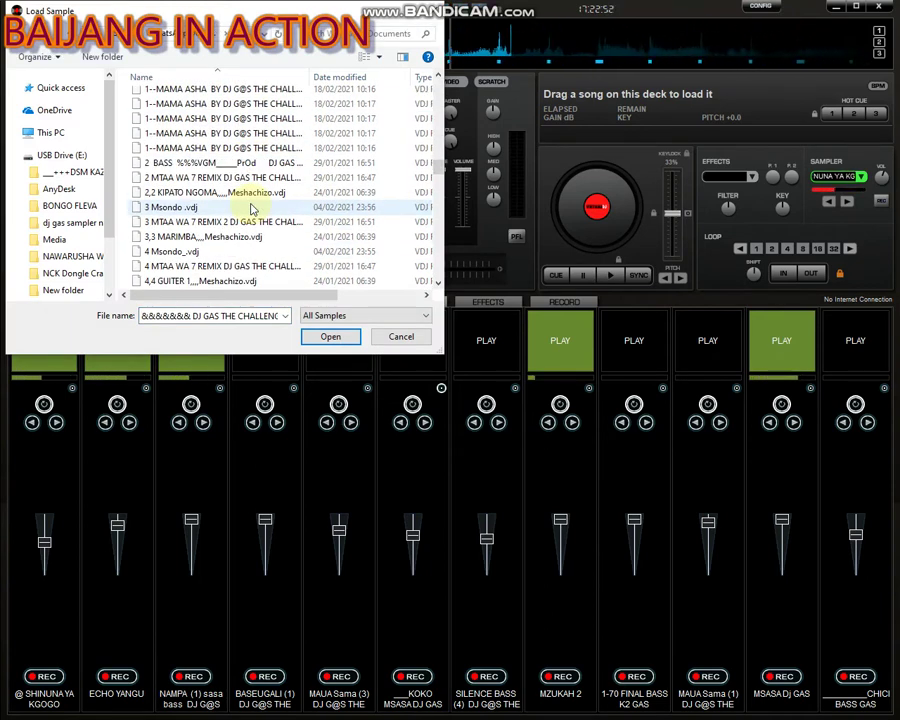
scroll(251, 209, "down", 8)
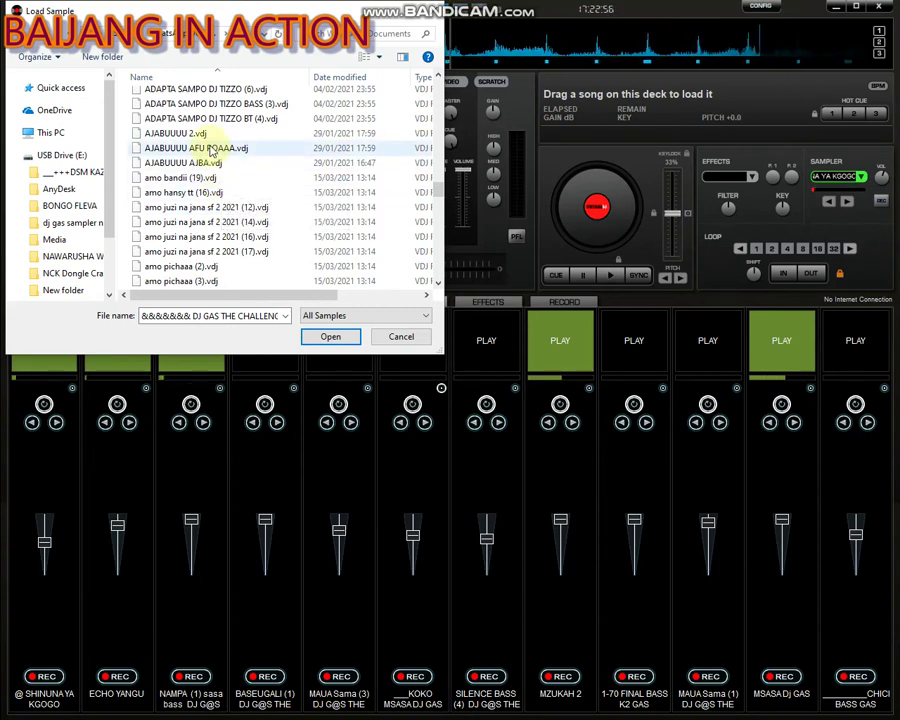
scroll(220, 158, "down", 20)
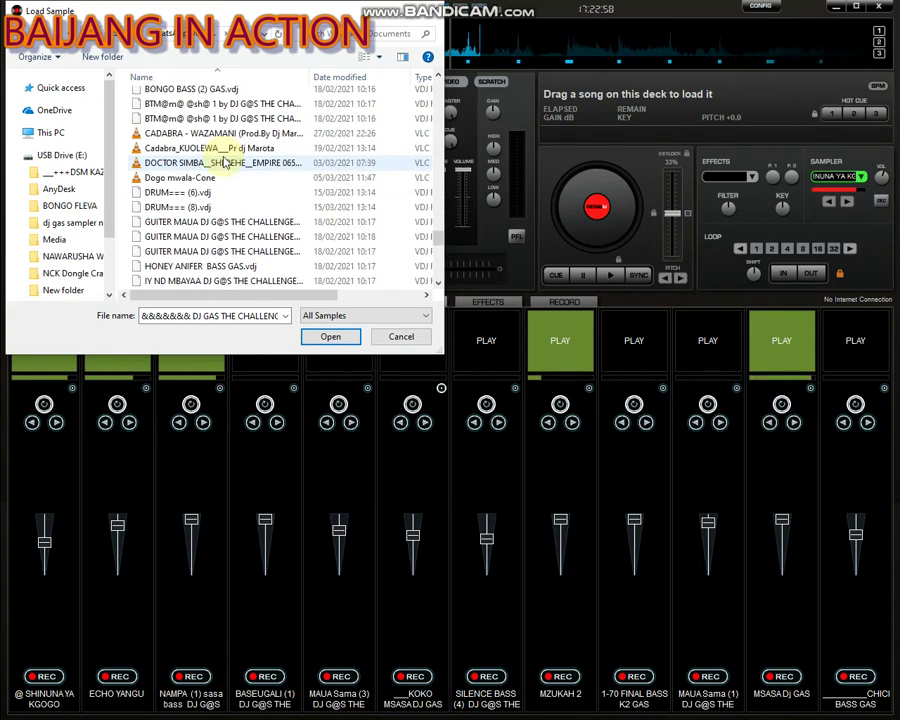
scroll(226, 163, "down", 5)
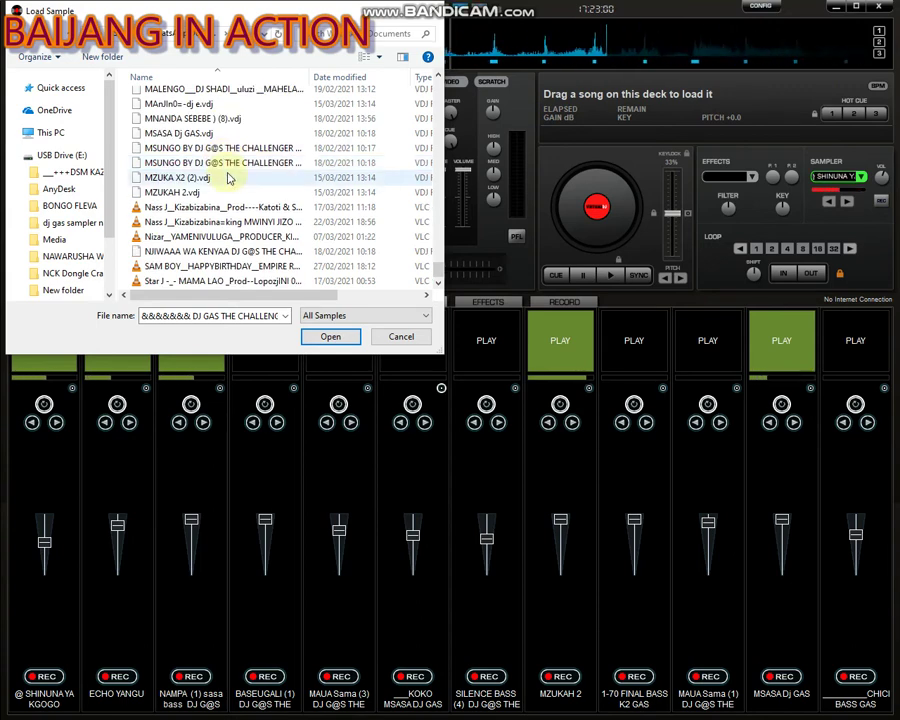
left_click(218, 119)
scroll(220, 125, "up", 6)
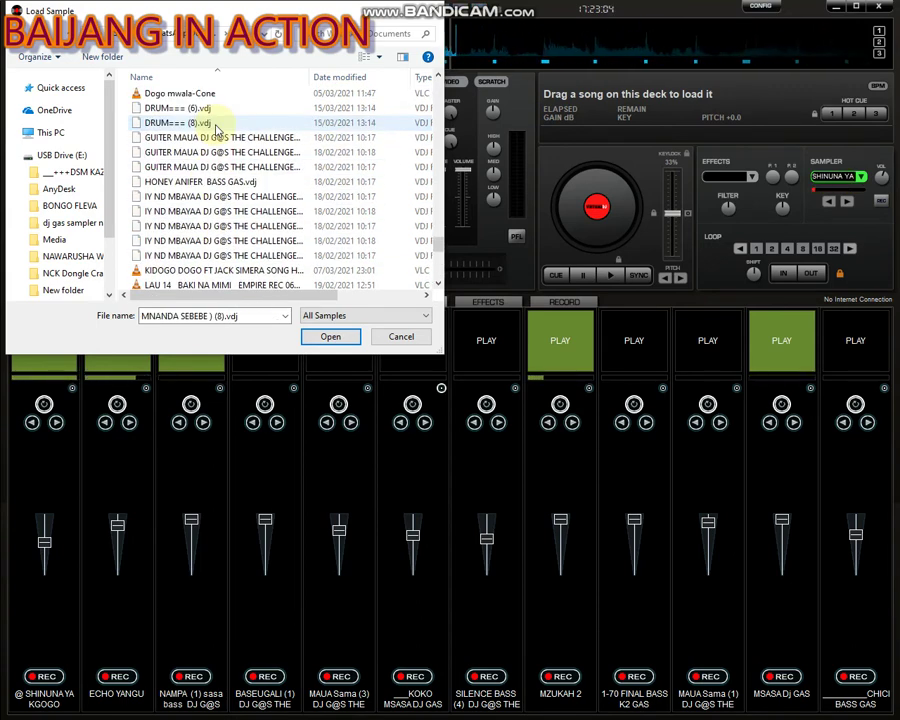
double_click(273, 230)
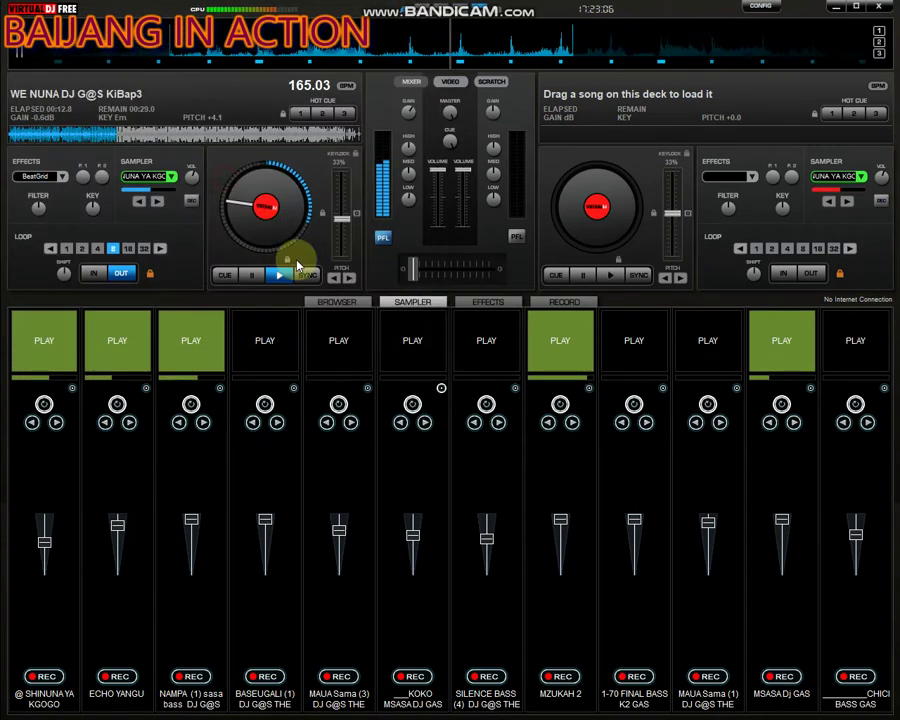
Lower the volume of HONEY ANIFER BASS GAS slightly and play it in place of NAMPA (1) sasa bass
left_click_drag(408, 536, 410, 548)
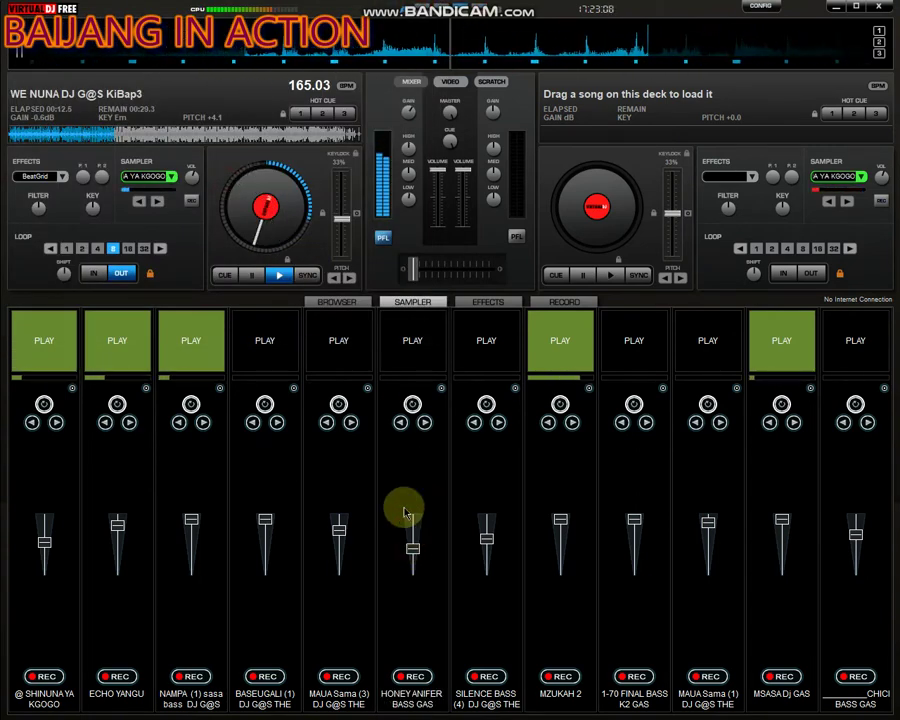
left_click(408, 345)
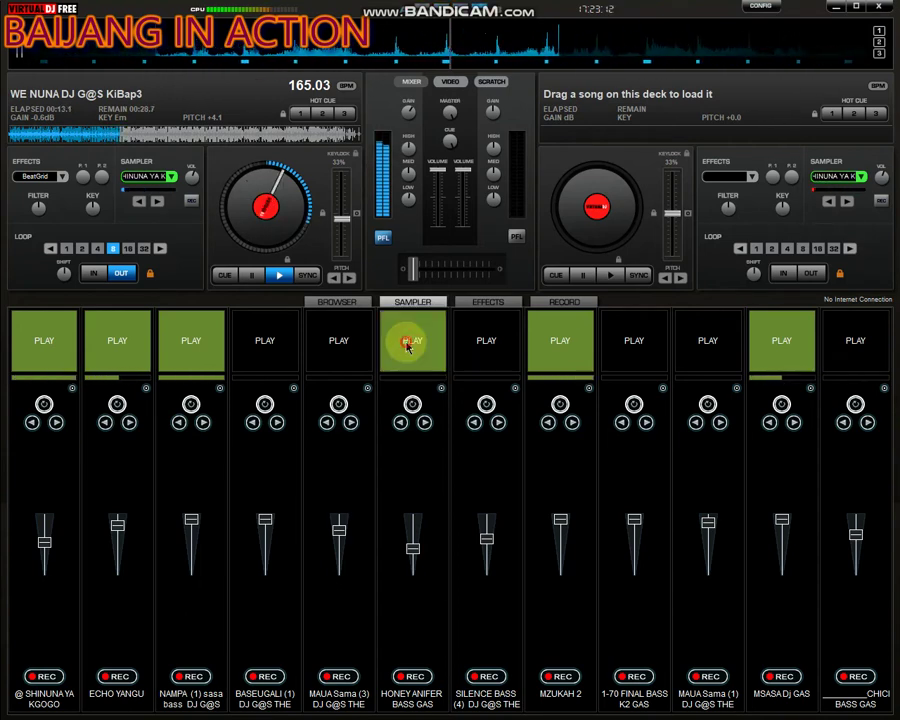
left_click(195, 327)
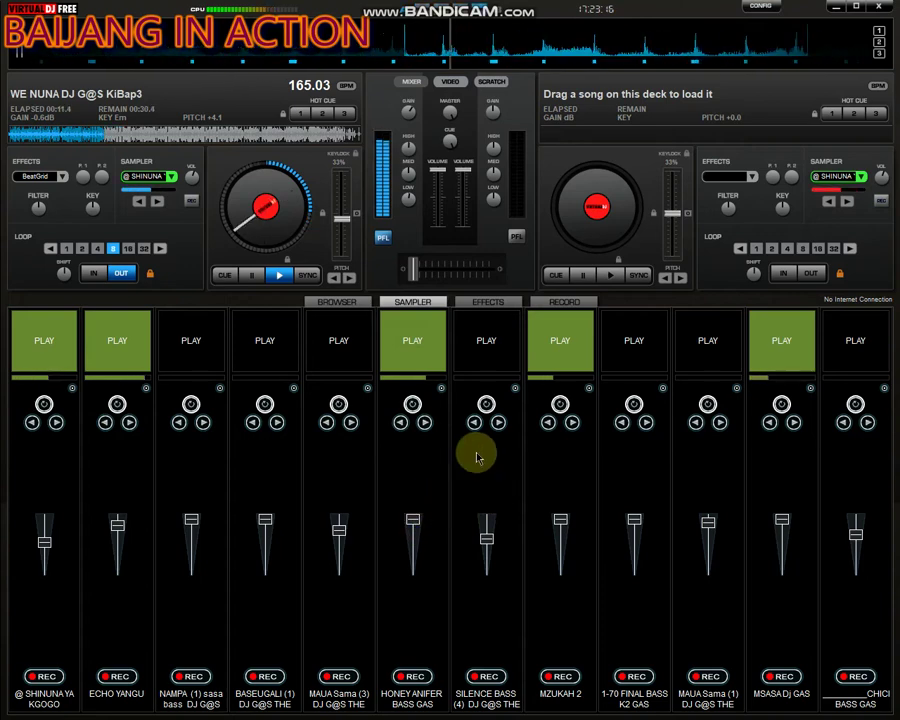
Load a &&&&&&& DJ GAS THE CHALLENGER sample over 1-70 FINAL BASS K2 GAS and play it in place of HONEY ANIFER BASS GAS
left_click(662, 388)
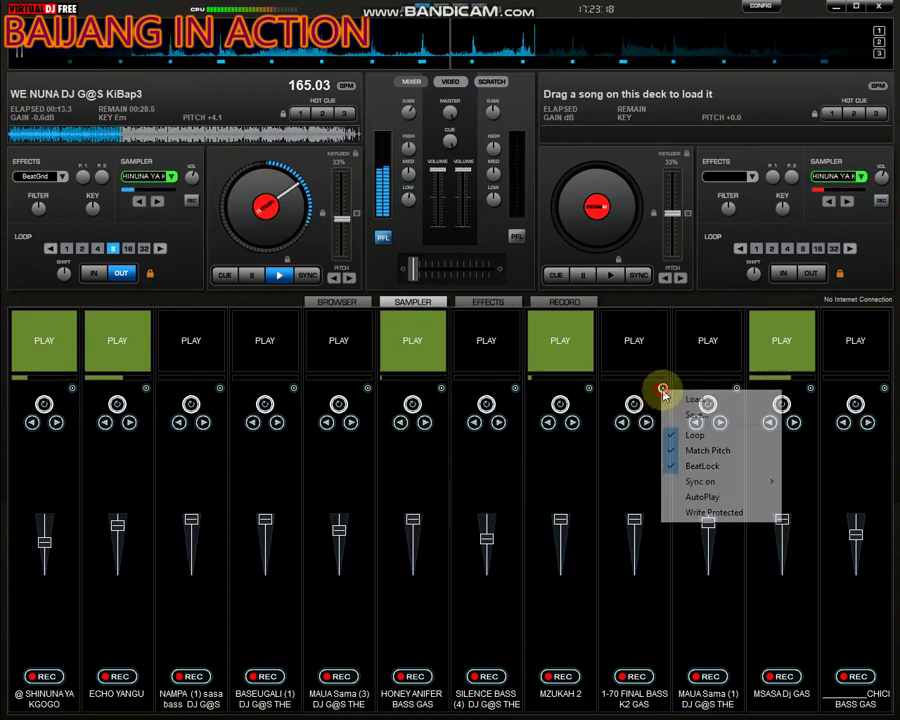
left_click(670, 396)
scroll(330, 250, "down", 5)
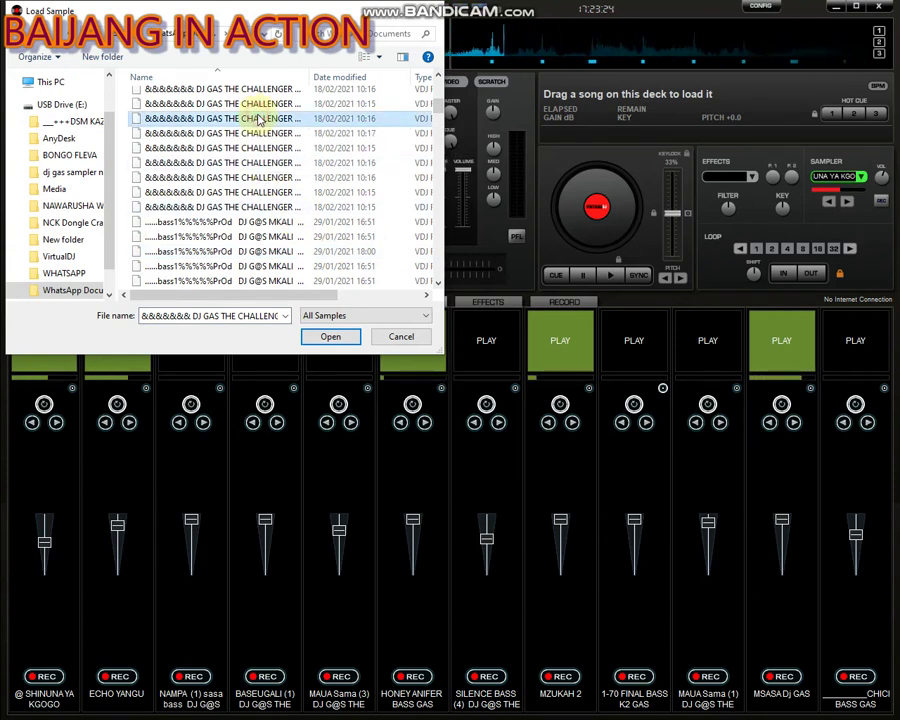
scroll(259, 120, "up", 3)
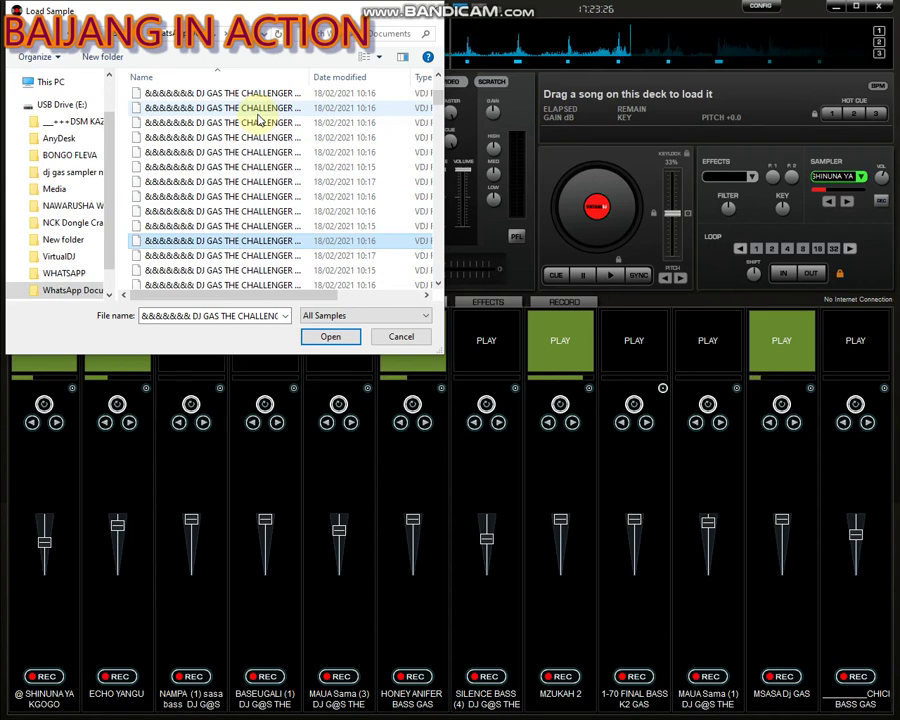
left_click(257, 110)
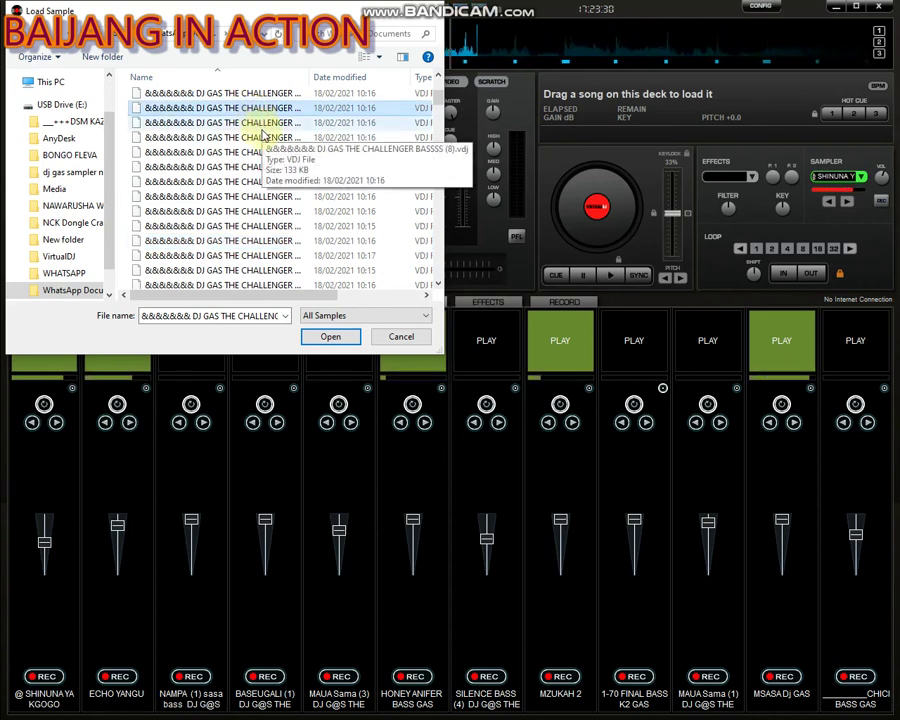
double_click(266, 108)
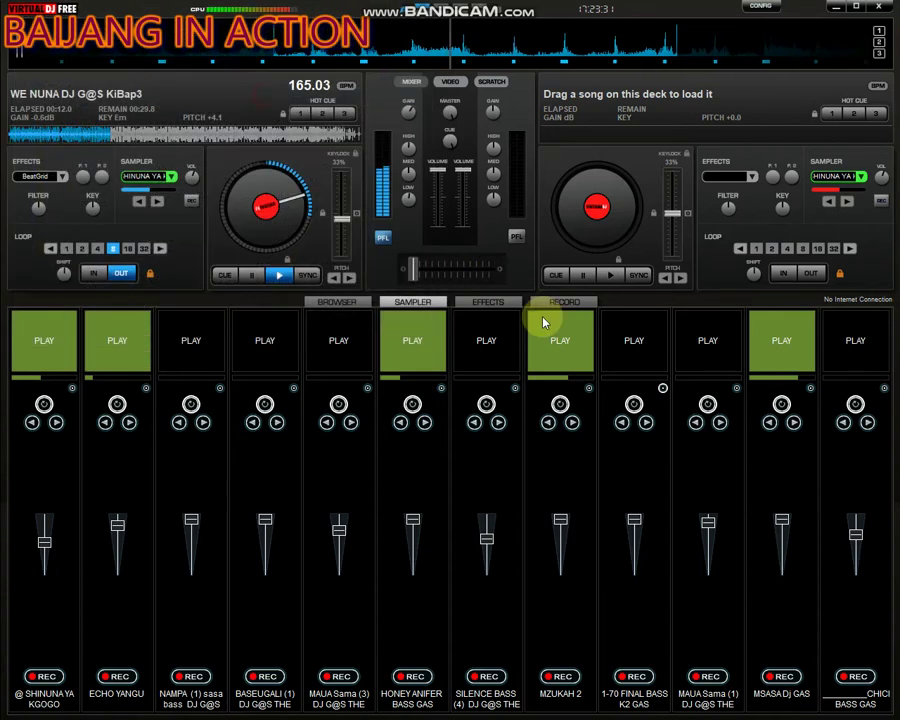
left_click(636, 340)
left_click(422, 341)
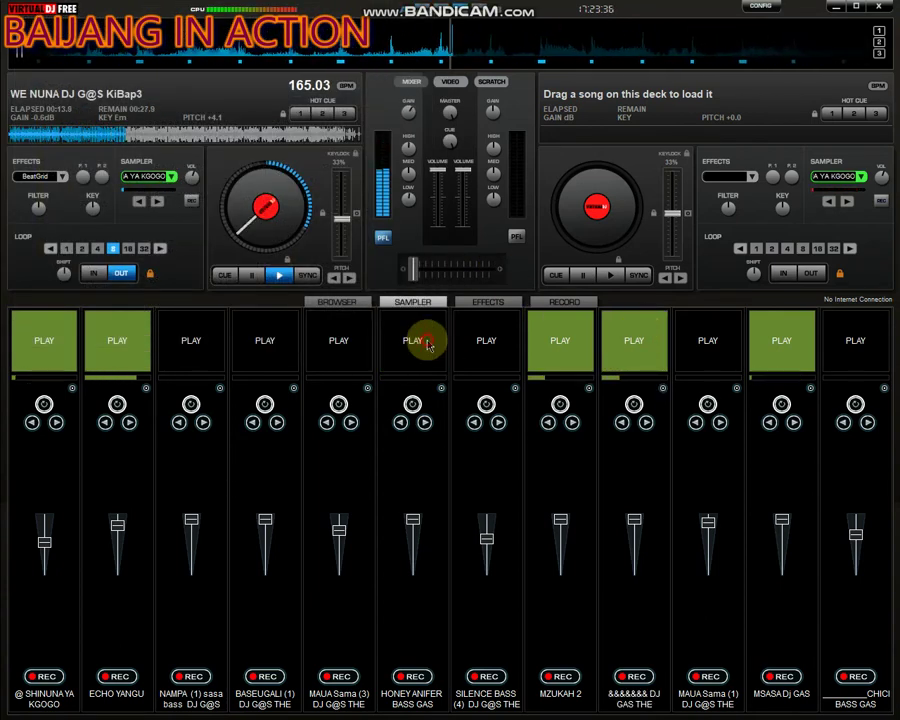
Load another &&&&&&& DJ GAS THE CHALLENGER sample over HONEY ANIFER BASS GAS and play it in place of the first one
left_click(441, 388)
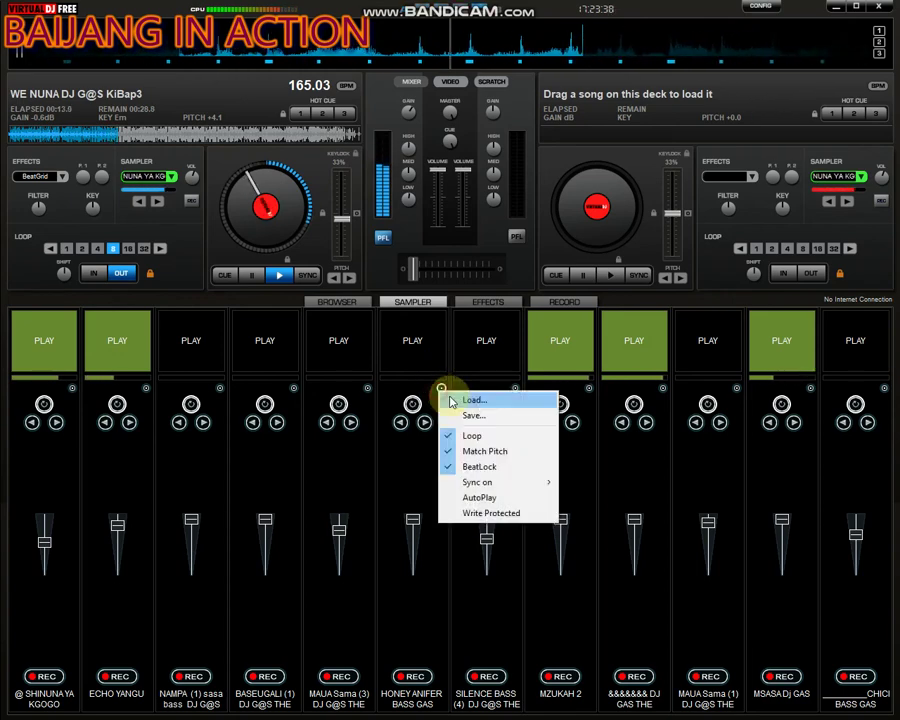
left_click(458, 399)
scroll(292, 204, "down", 3)
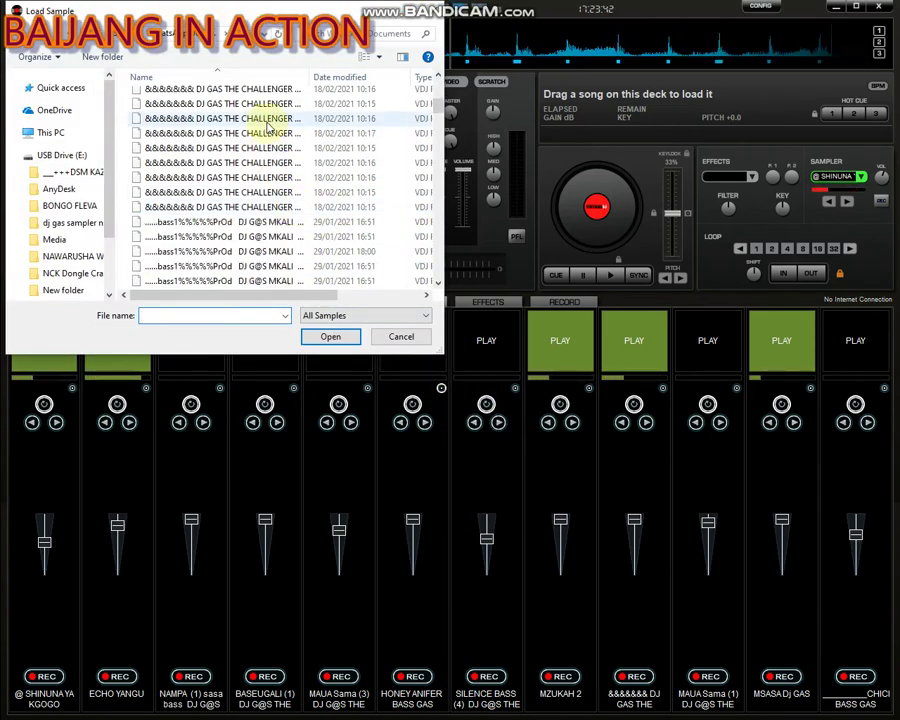
scroll(268, 127, "up", 2)
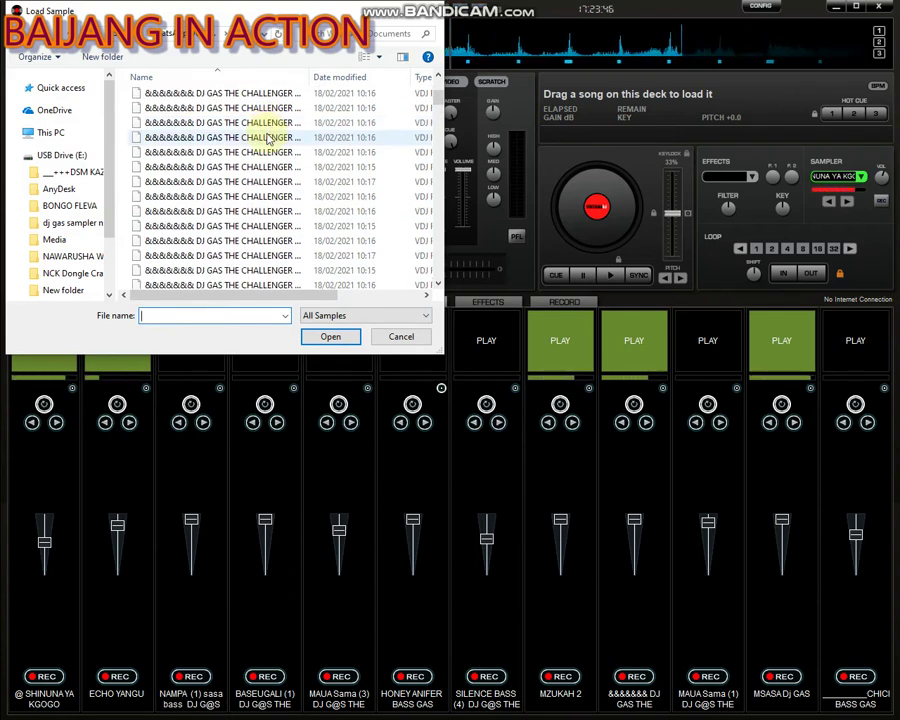
scroll(268, 130, "up", 2)
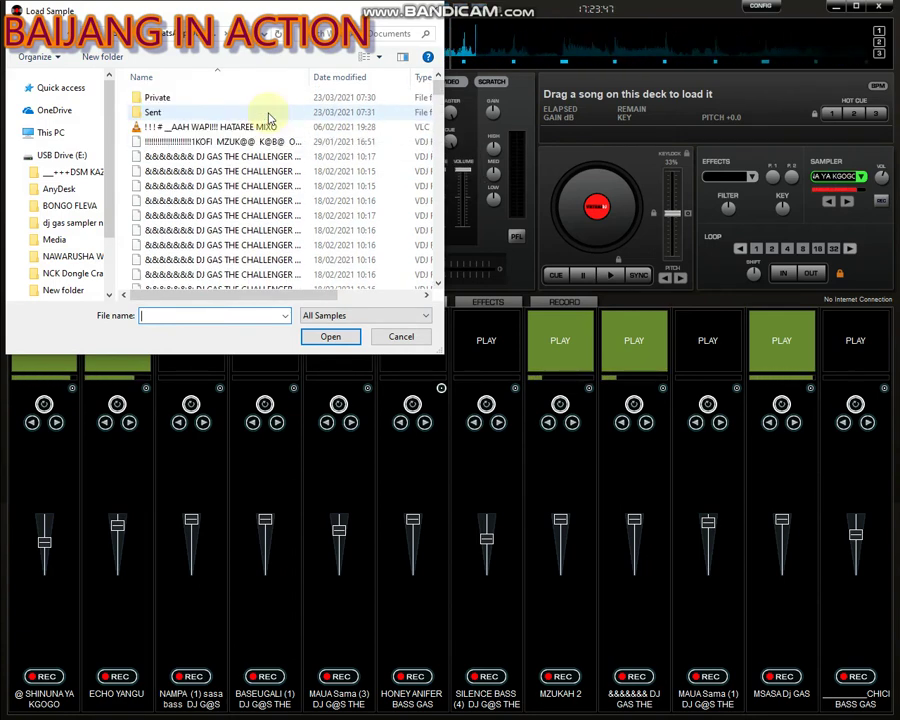
double_click(278, 214)
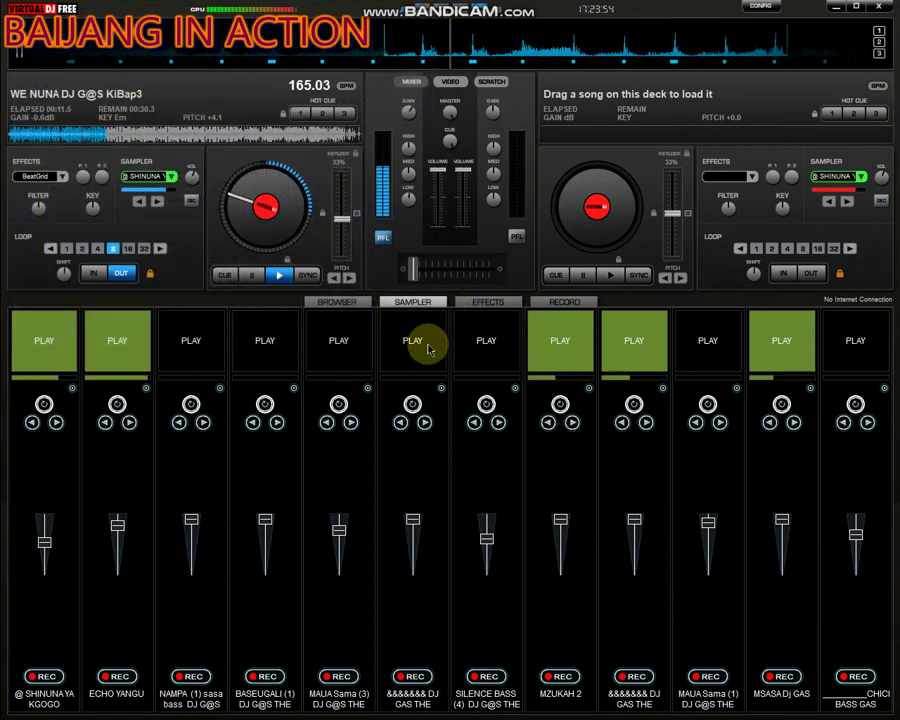
left_click(412, 341)
left_click(630, 344)
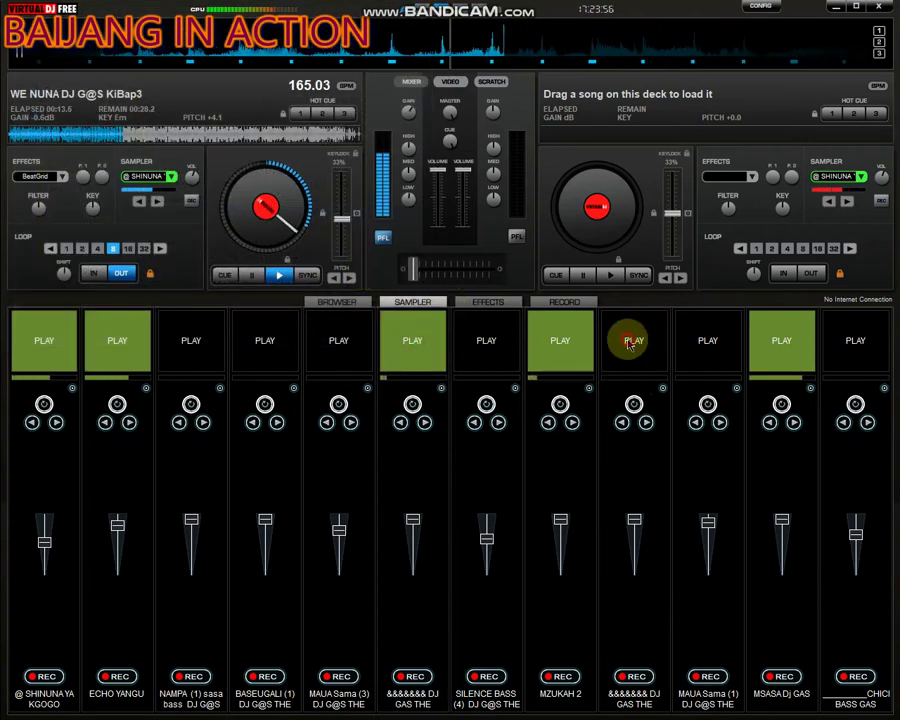
Load the 4 Msondo_.vdj sample into the idle slot holding &&&&&&& DJ GAS THE CHALLENGER
left_click(662, 387)
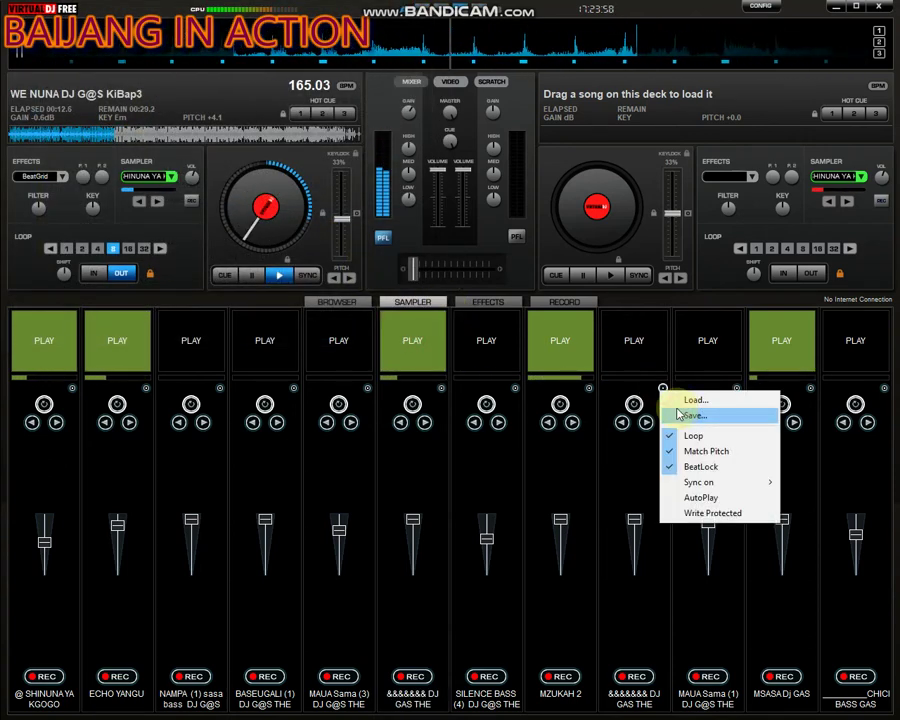
left_click(685, 398)
left_click(278, 201)
scroll(278, 201, "down", 15)
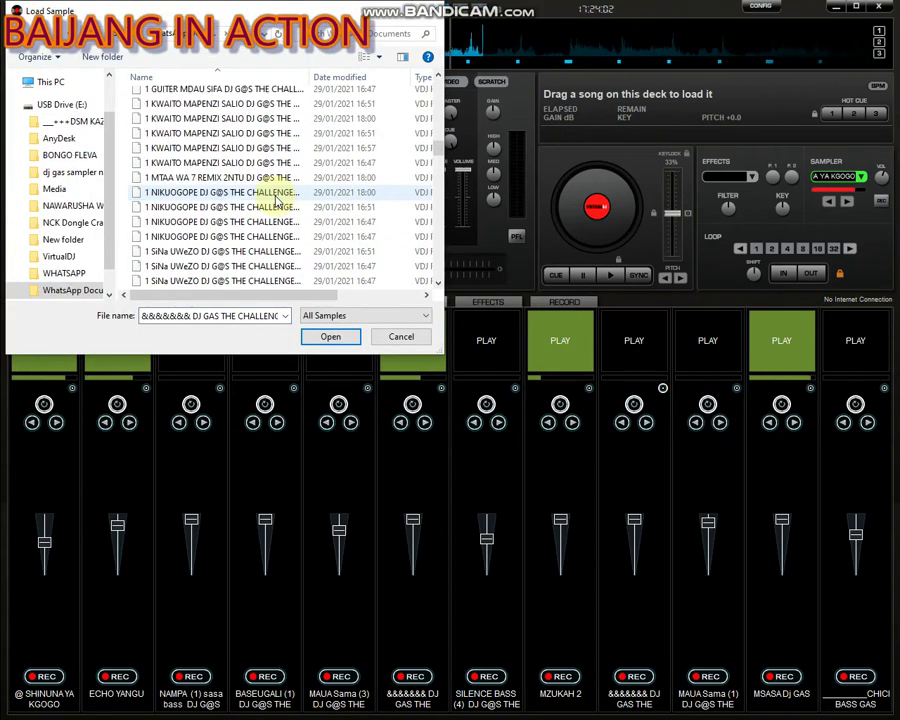
scroll(278, 201, "down", 4)
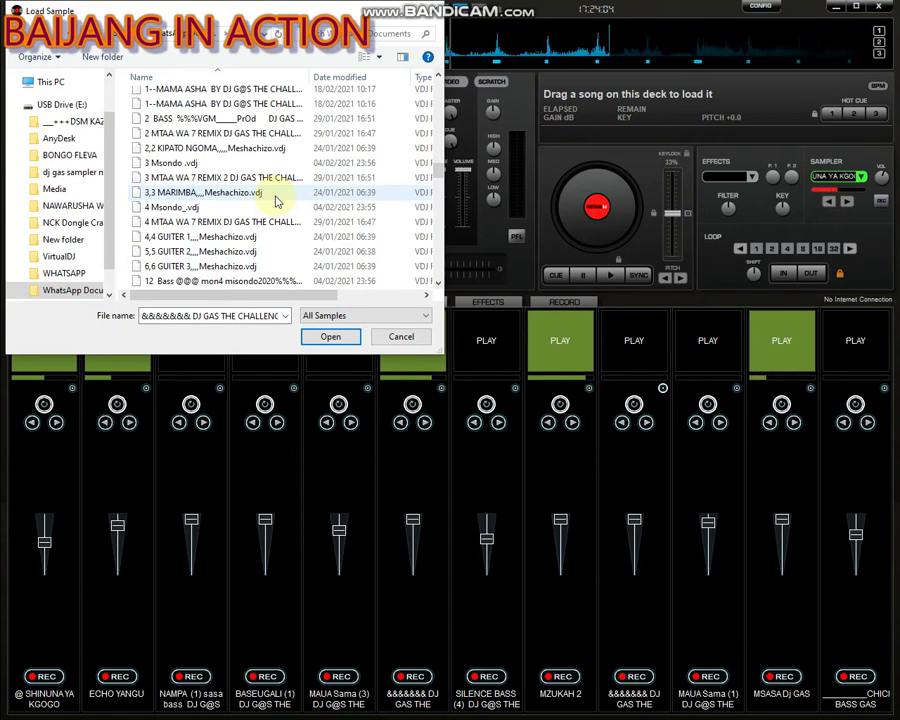
double_click(279, 207)
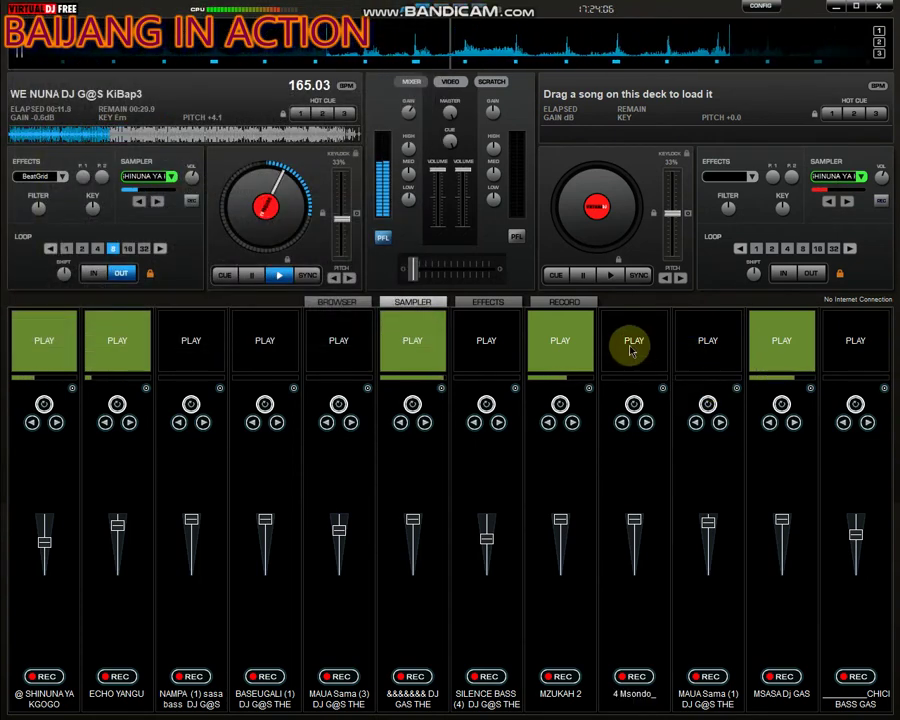
Play 4 Msondo_ in place of the running &&&&&&& DJ GAS THE CHALLENGER loop, and swap it for CHICI BASS GAS
left_click(631, 350)
left_click(410, 336)
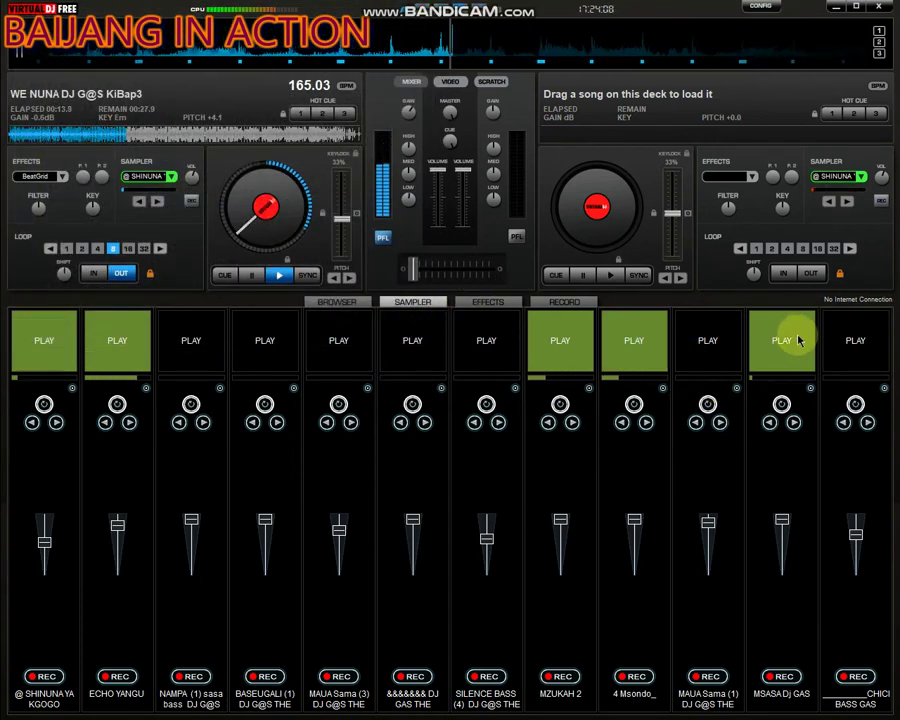
left_click(840, 339)
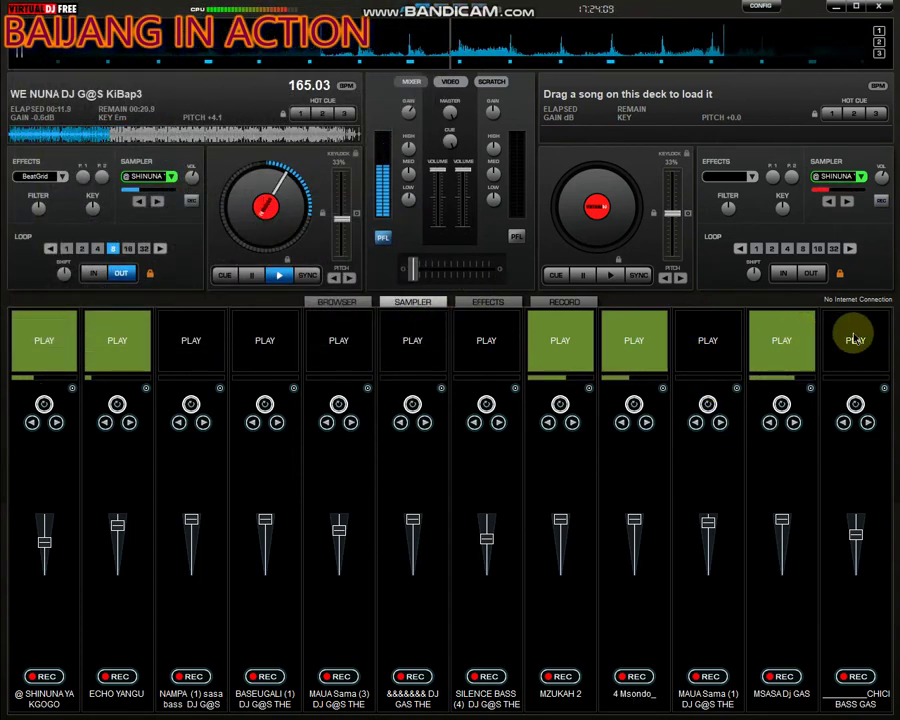
left_click(657, 348)
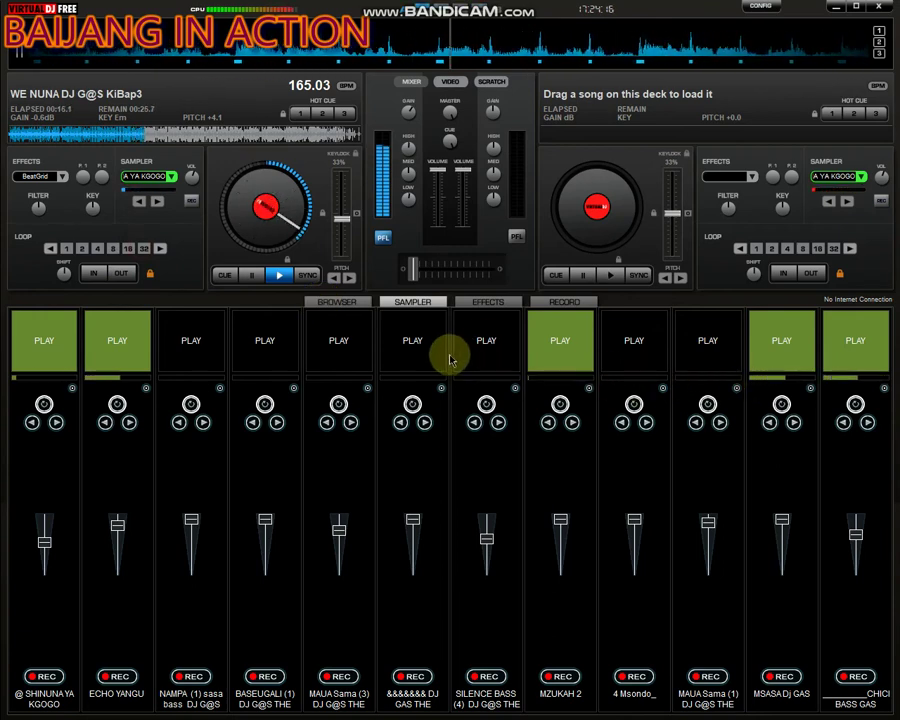
Stop the ECHO YANGU, @ SHINUNA YA KGOGO, CHICI BASS GAS, MSASA Dj GAS and MZUKAH 2 sample loops
left_click(118, 340)
left_click(47, 326)
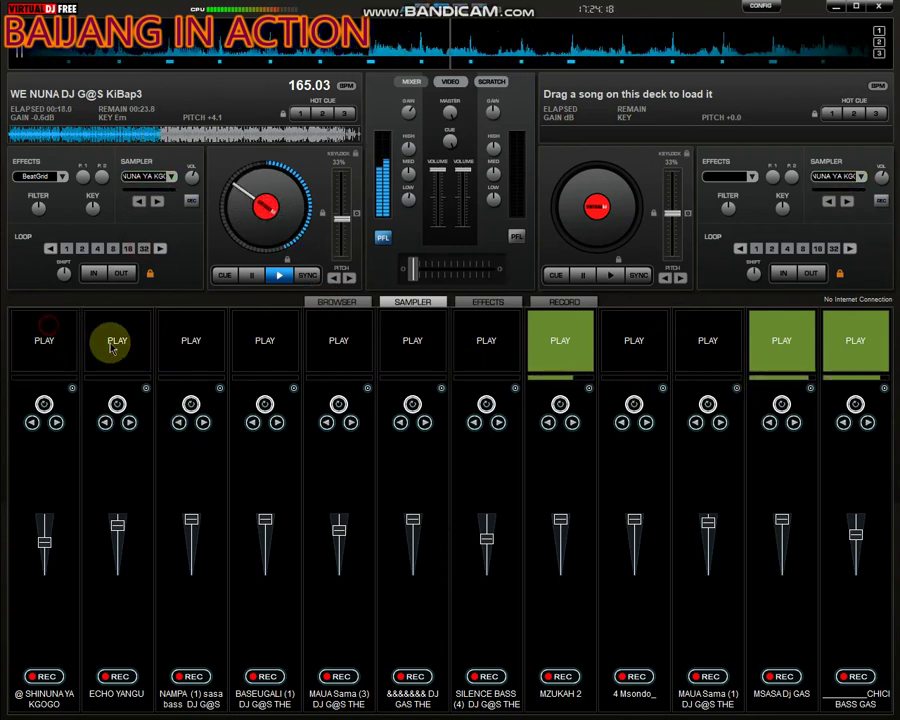
left_click(854, 337)
left_click(793, 345)
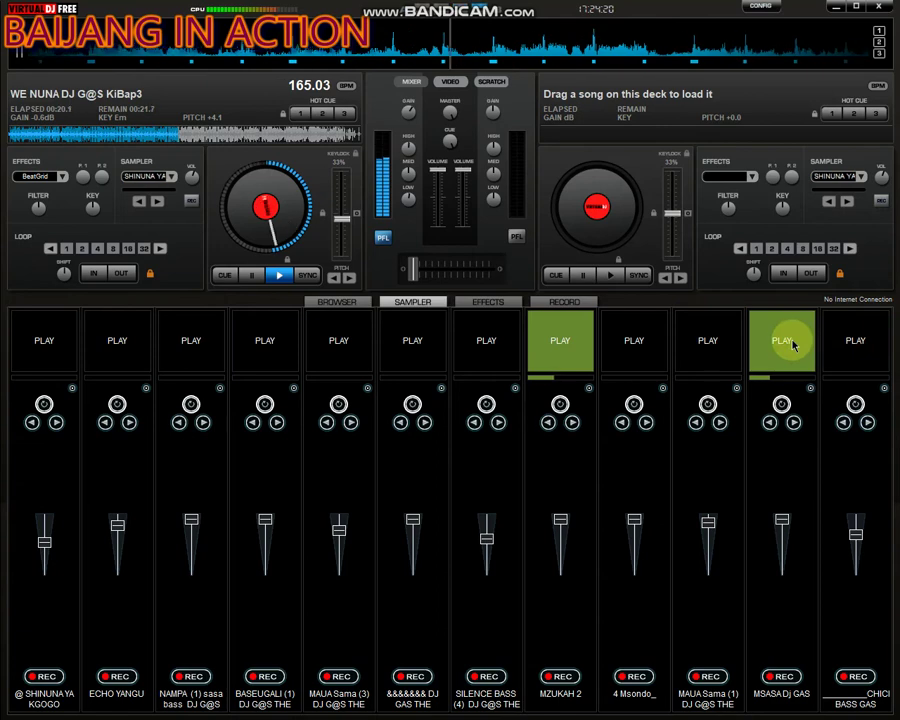
left_click(793, 345)
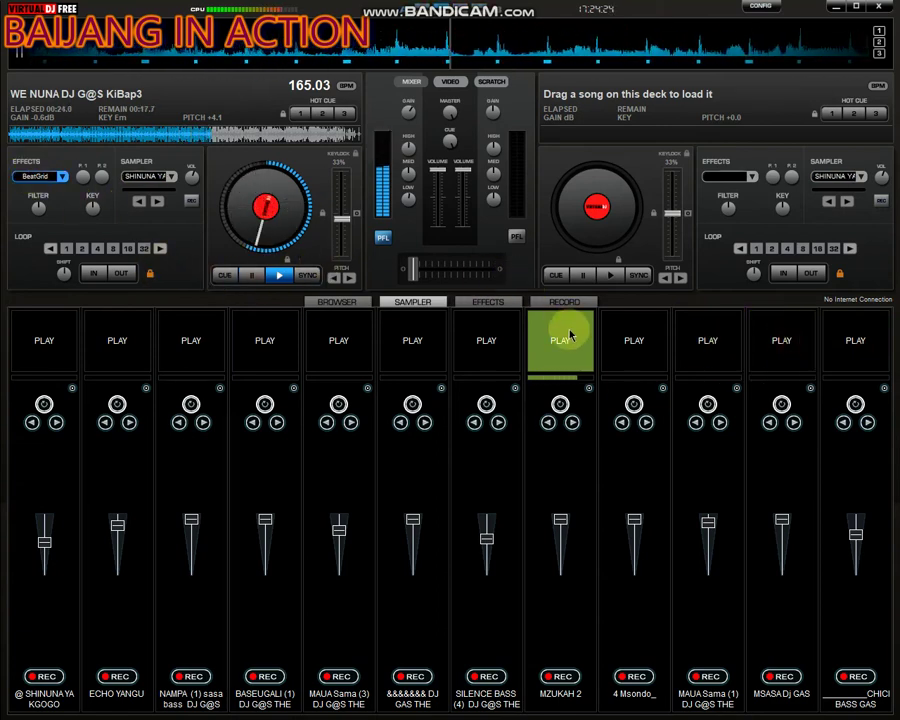
left_click(552, 333)
Activate the BeatGrid effect on Deck 1 over an 8-beat loop and move the second grid column's active cell to the fourth row
left_click(510, 300)
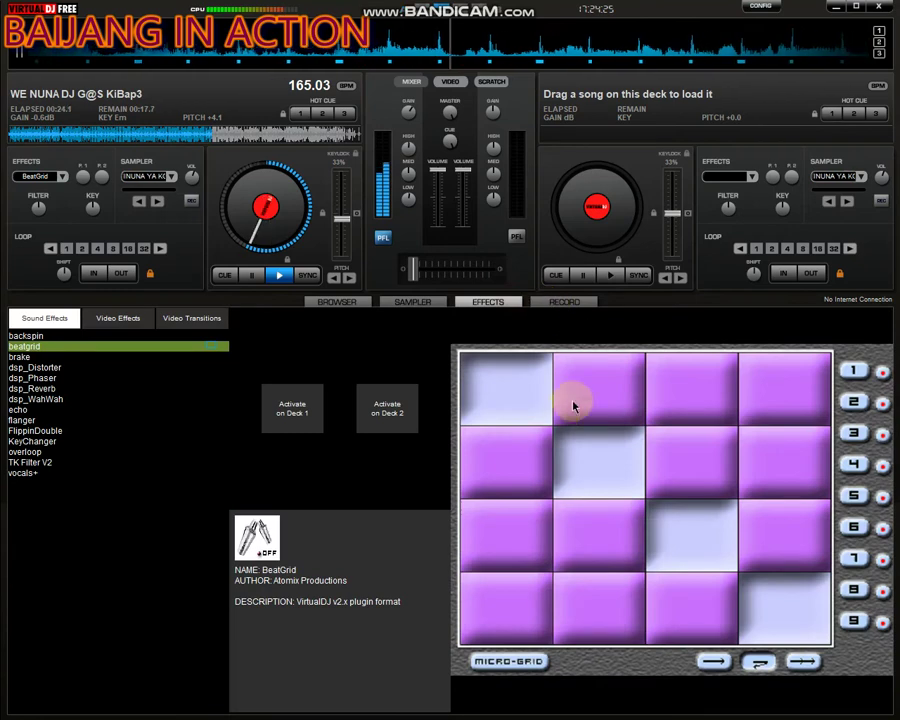
left_click(295, 405)
left_click(760, 664)
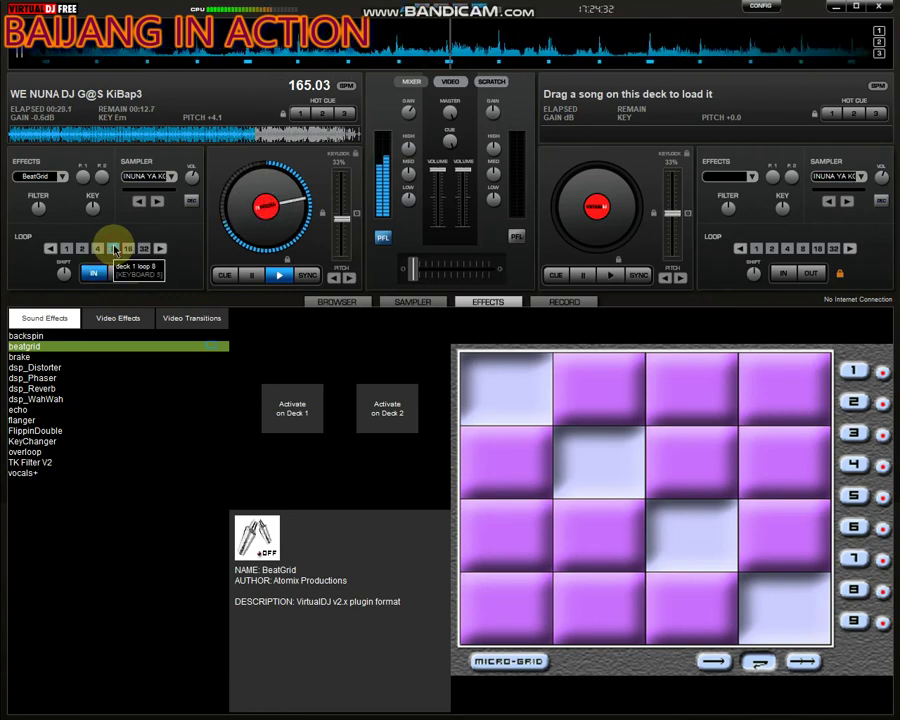
left_click(291, 400)
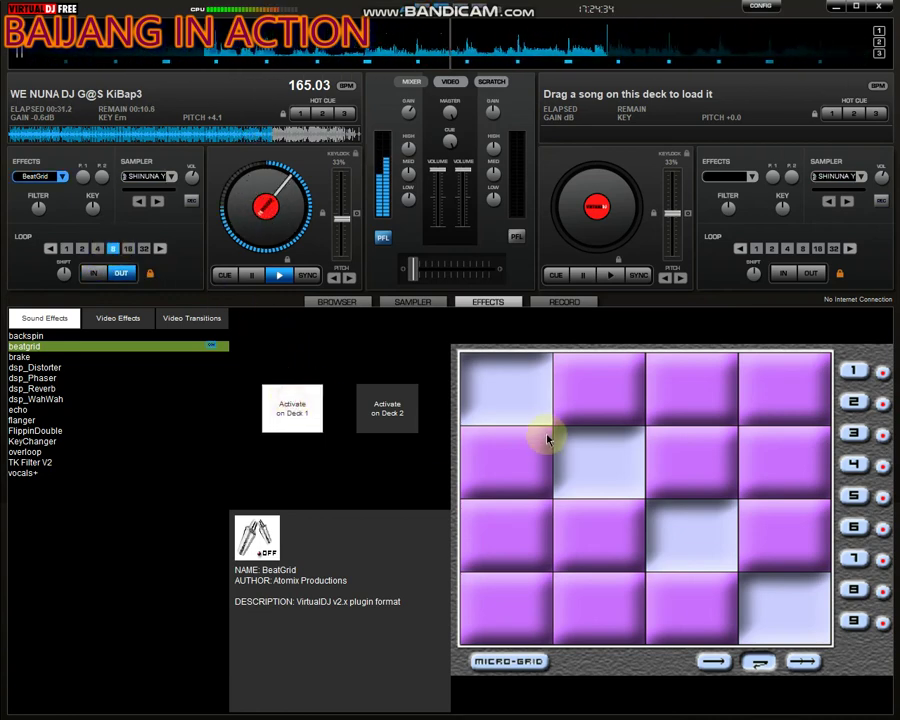
left_click(614, 567)
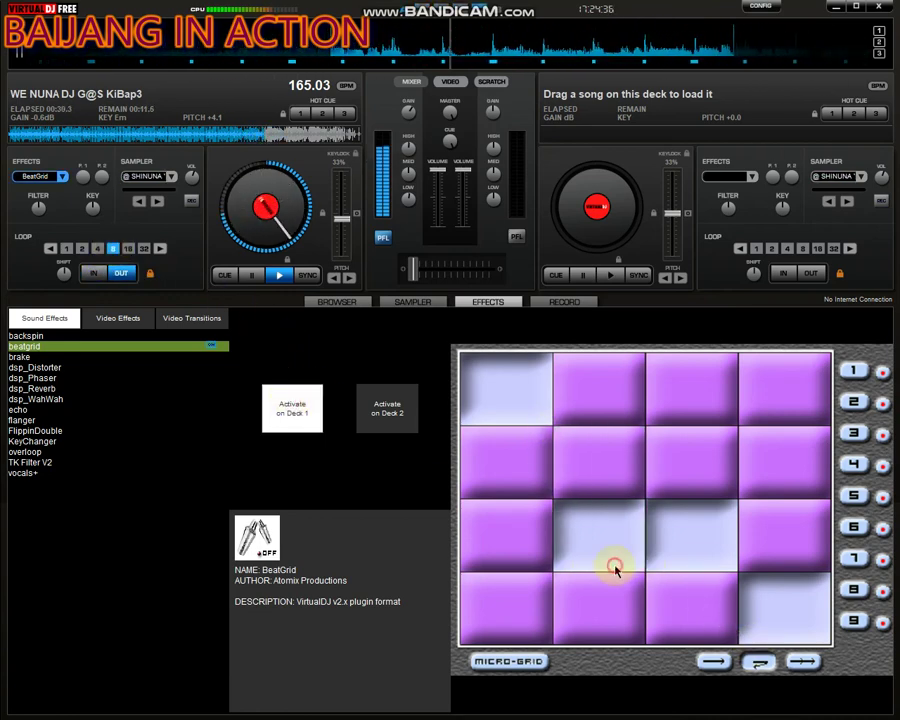
left_click(620, 616)
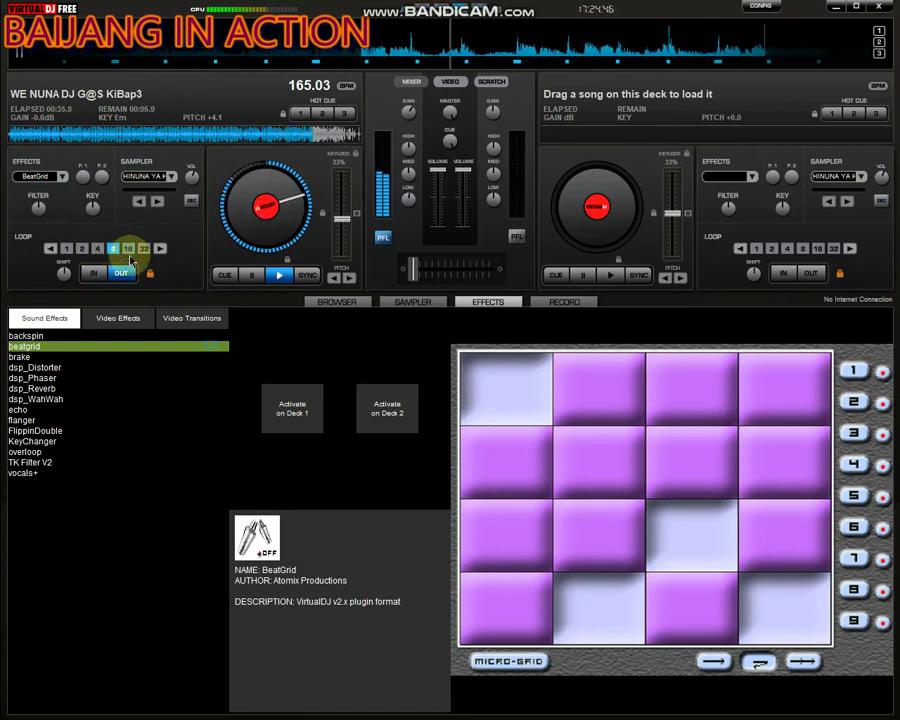
Reactivate BeatGrid on Deck 1 and refine its pattern: first column on row 3, fourth slice of the micro-grid on row 2
left_click(307, 410)
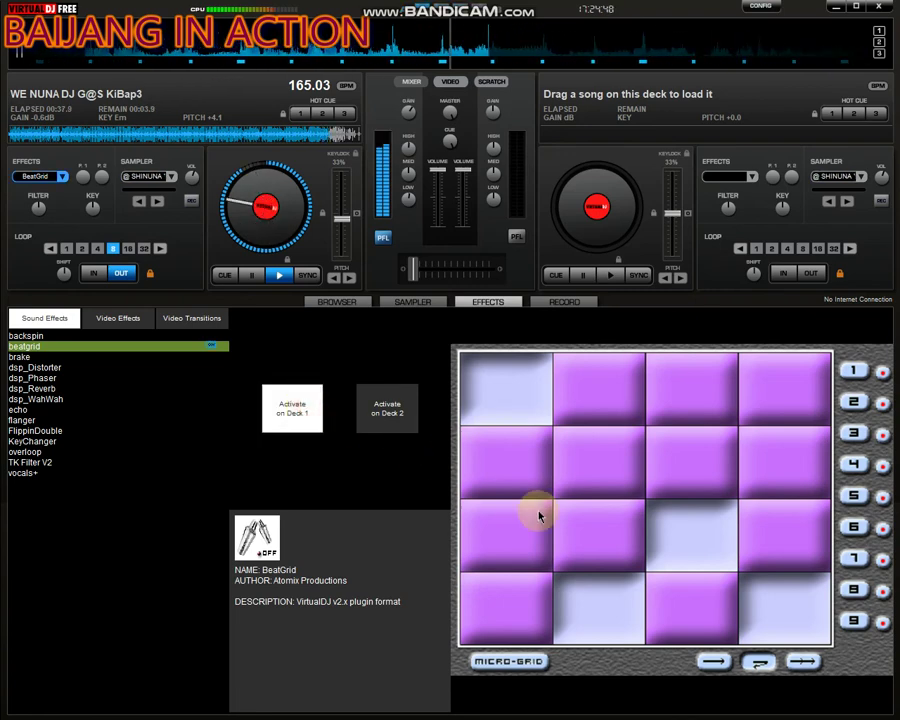
left_click(538, 511)
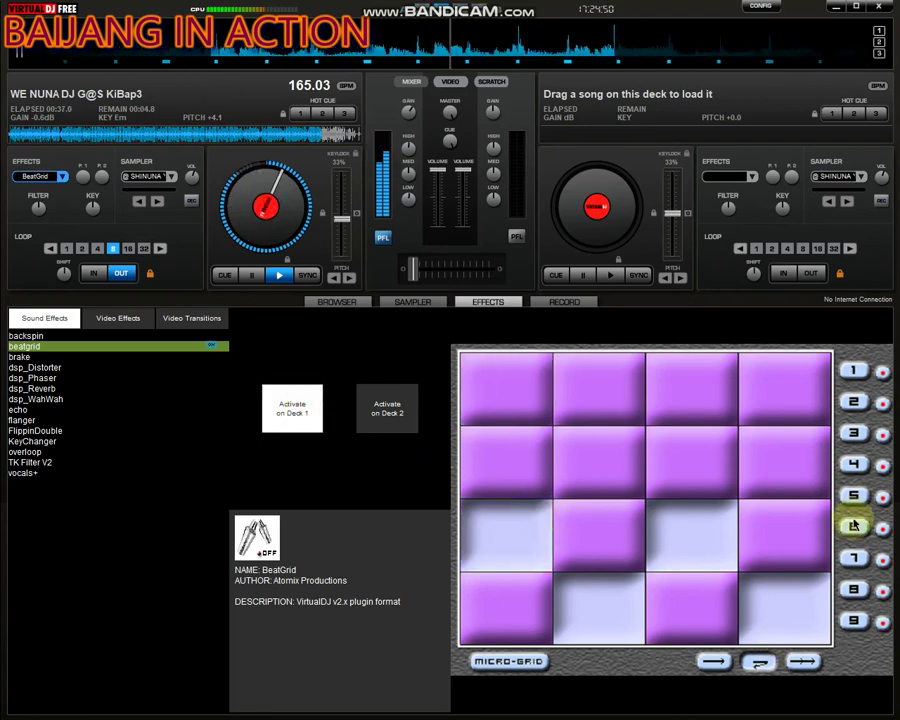
left_click(503, 663)
left_click(536, 485)
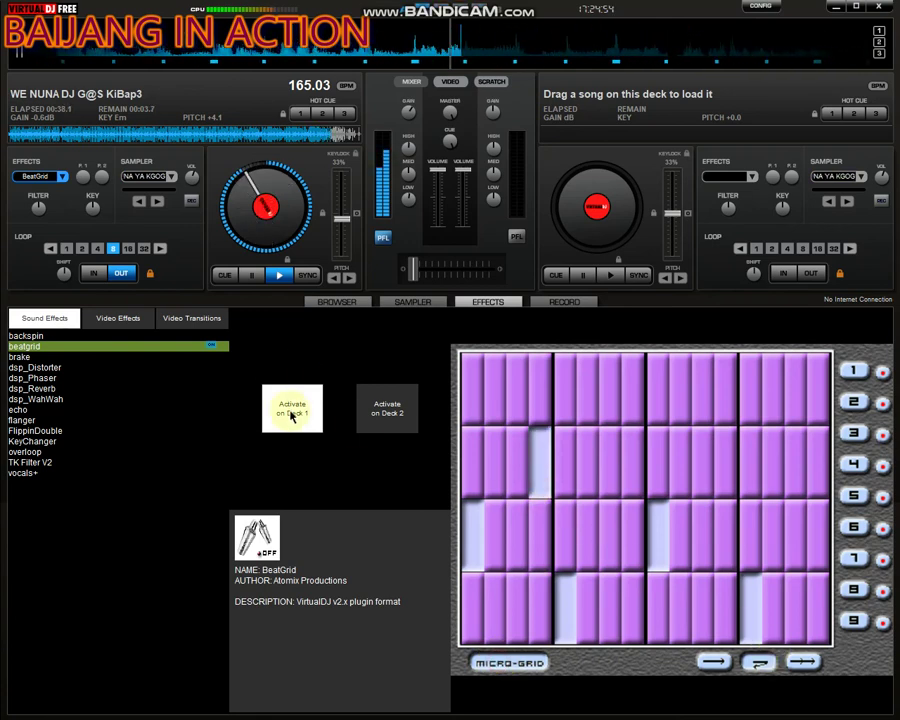